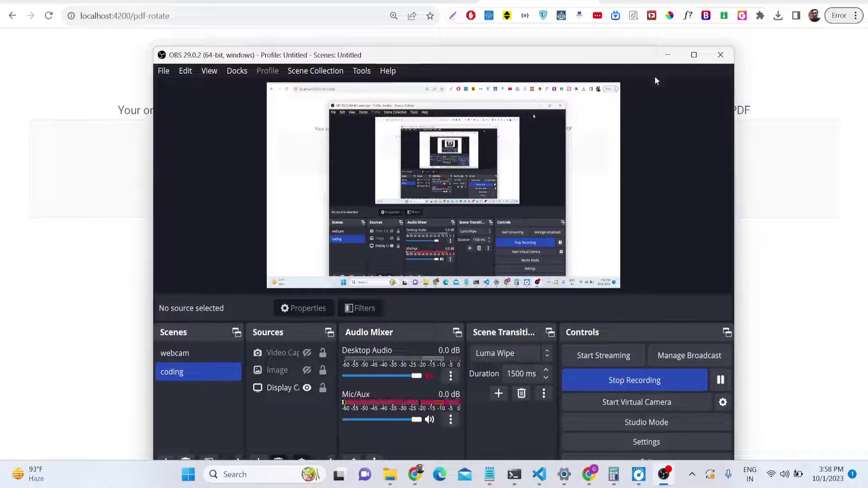
- Minimize OBS and briefly highlight the PDF Editor heading and the page address
{"action": "left_click", "coordinate": [667, 55]}
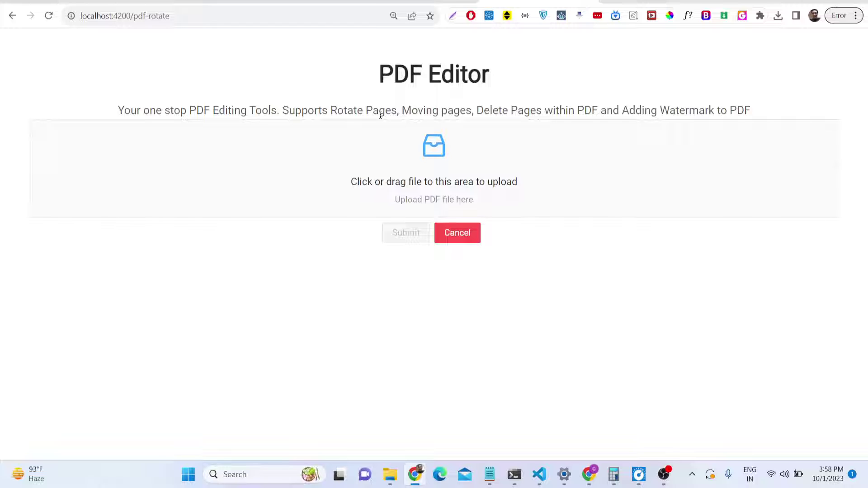
{"action": "left_click_drag", "start_coordinate": [334, 74], "coordinate": [492, 88]}
{"action": "left_click", "coordinate": [493, 88]}
{"action": "left_click", "coordinate": [181, 23]}
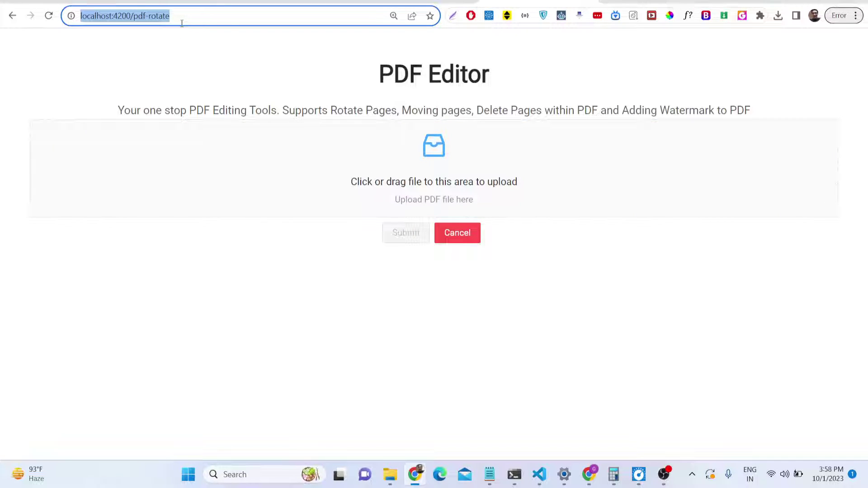
{"action": "left_click", "coordinate": [181, 28]}
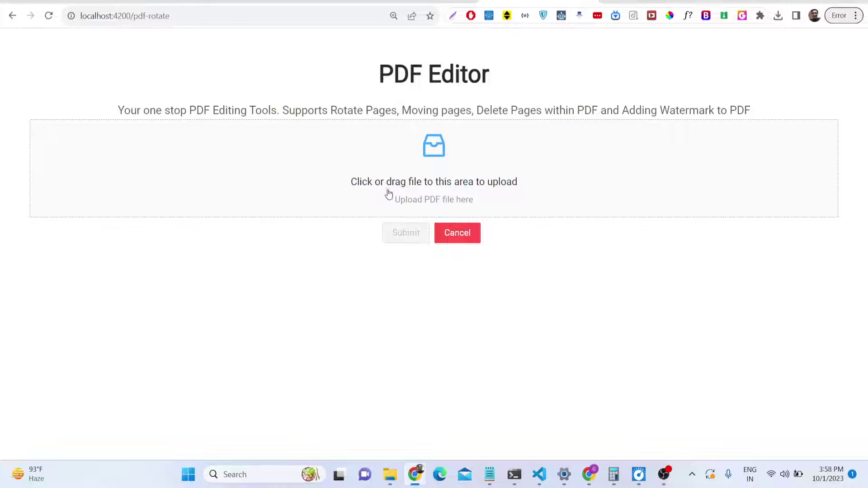
- Upload sample.pdf to the PDF Editor and submit it
{"action": "left_click", "coordinate": [417, 193]}
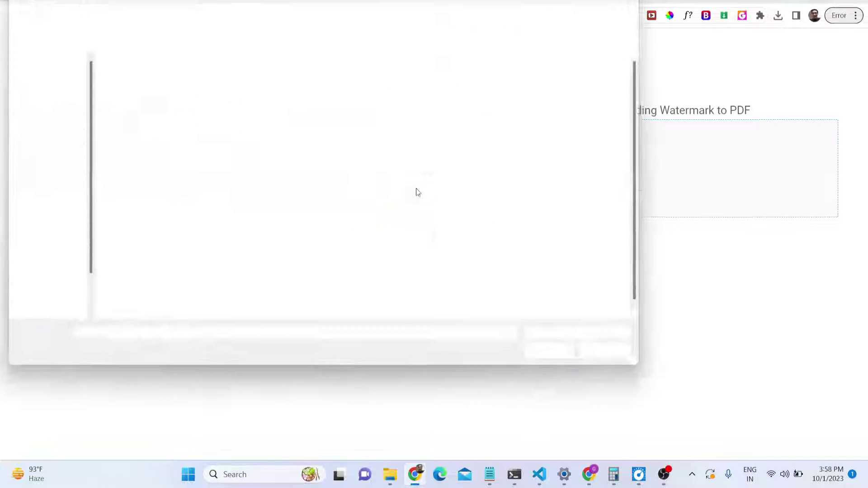
{"action": "scroll", "coordinate": [188, 270], "scroll_direction": "down", "scroll_amount": 1}
{"action": "double_click", "coordinate": [174, 297]}
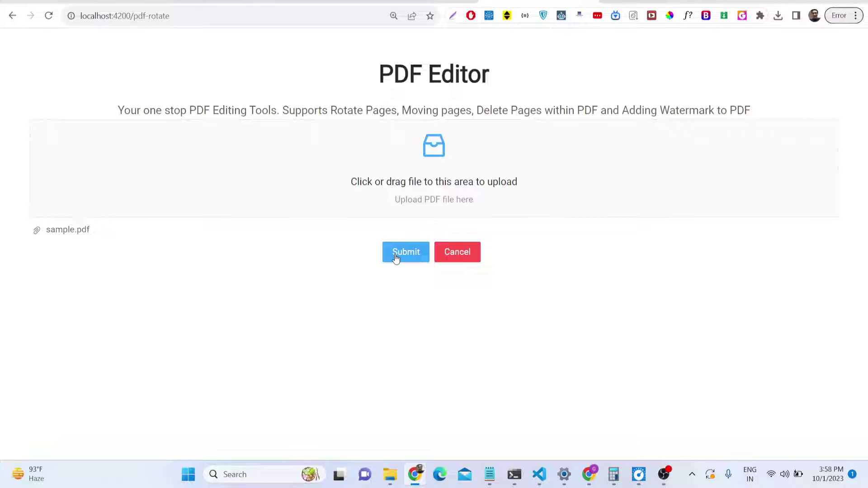
{"action": "left_click", "coordinate": [396, 256]}
- Zoom the sample.pdf preview to 120%
{"action": "scroll", "coordinate": [350, 209], "scroll_direction": "down", "scroll_amount": 8}
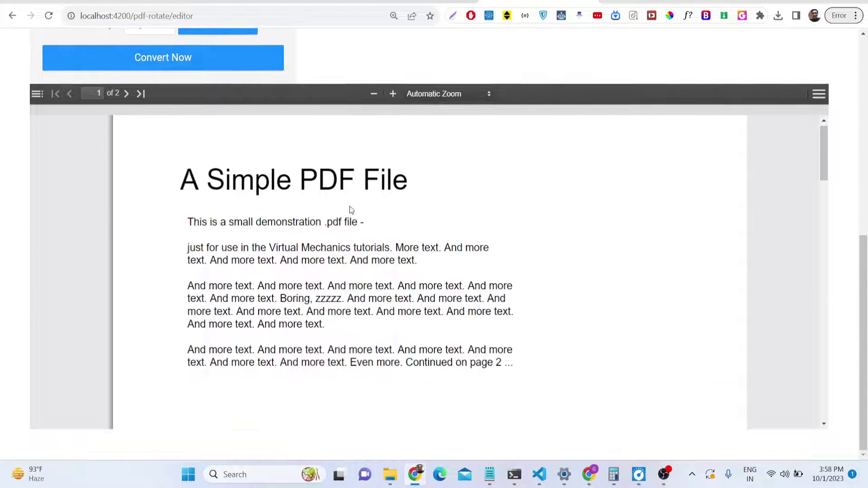
{"action": "scroll", "coordinate": [349, 205], "scroll_direction": "up", "scroll_amount": 3}
{"action": "scroll", "coordinate": [335, 215], "scroll_direction": "down", "scroll_amount": 3}
{"action": "scroll", "coordinate": [155, 130], "scroll_direction": "up", "scroll_amount": 1}
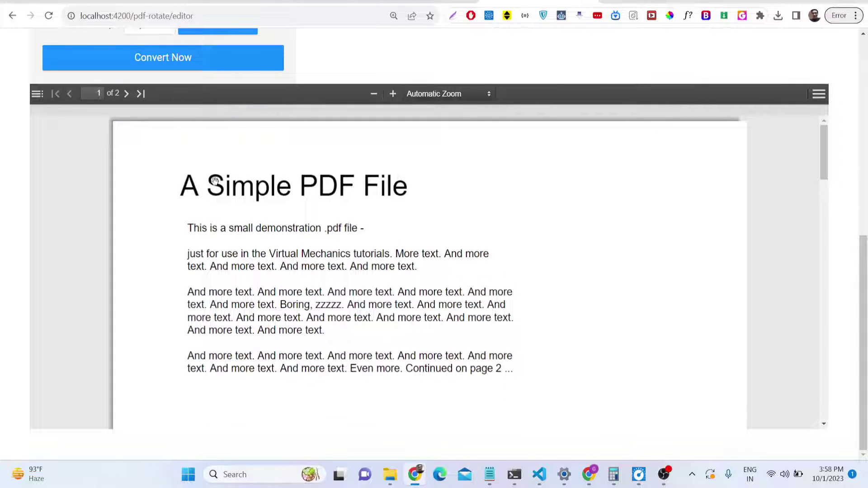
{"action": "left_click", "coordinate": [398, 94]}
{"action": "left_click", "coordinate": [397, 94]}
{"action": "left_click", "coordinate": [398, 94]}
{"action": "left_click", "coordinate": [373, 94]}
{"action": "left_click", "coordinate": [374, 94]}
{"action": "left_click", "coordinate": [374, 94]}
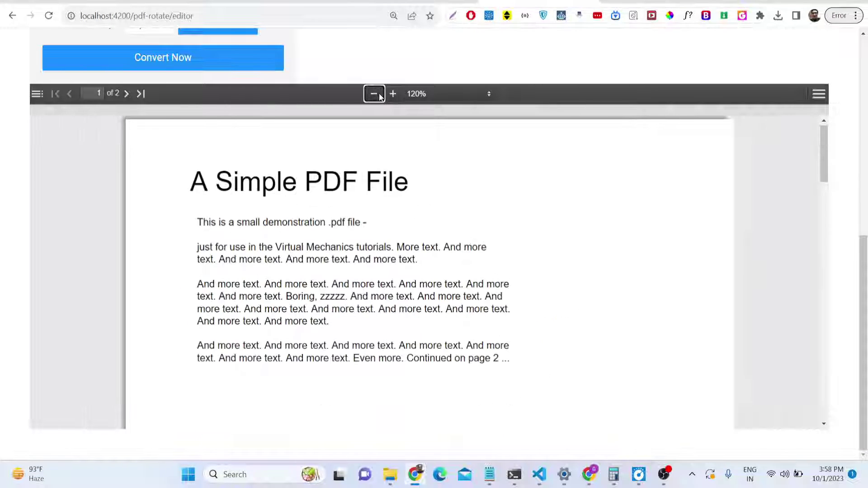
- Page through sample.pdf, going to page 2 and back to page 1
{"action": "scroll", "coordinate": [341, 223], "scroll_direction": "down", "scroll_amount": 5}
{"action": "scroll", "coordinate": [302, 273], "scroll_direction": "up", "scroll_amount": 5}
{"action": "scroll", "coordinate": [303, 273], "scroll_direction": "down", "scroll_amount": 20}
{"action": "scroll", "coordinate": [302, 273], "scroll_direction": "up", "scroll_amount": 20}
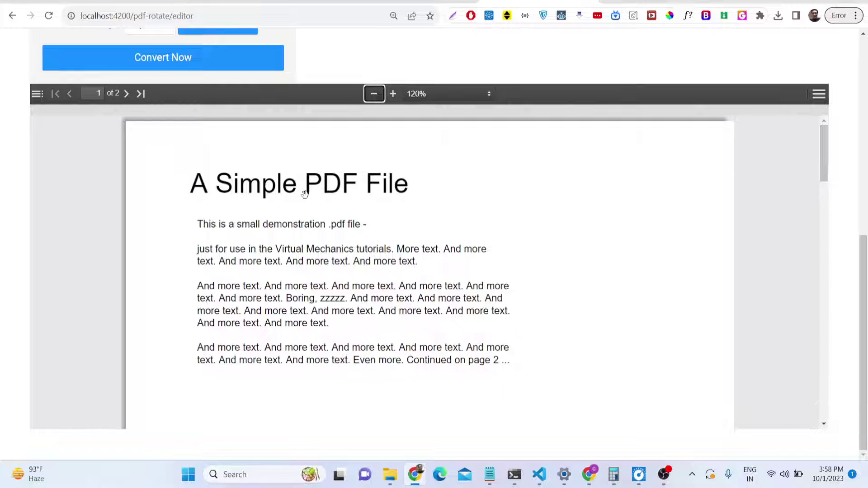
{"action": "left_click", "coordinate": [126, 93]}
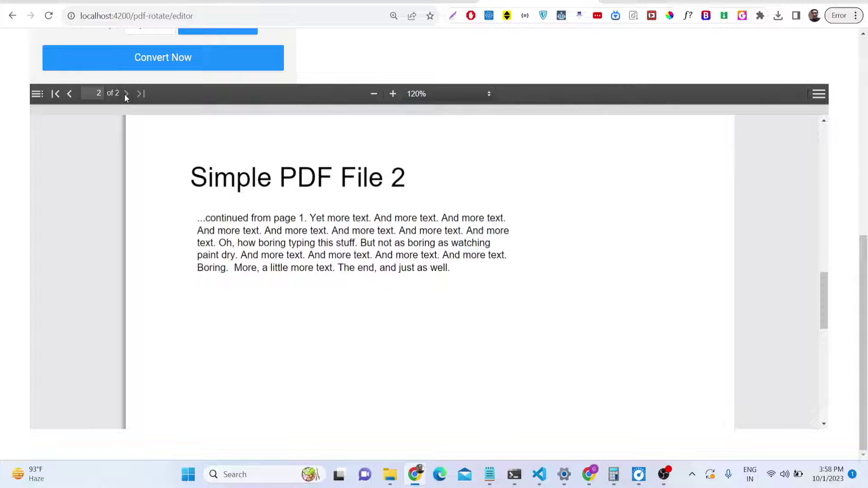
{"action": "left_click", "coordinate": [70, 93]}
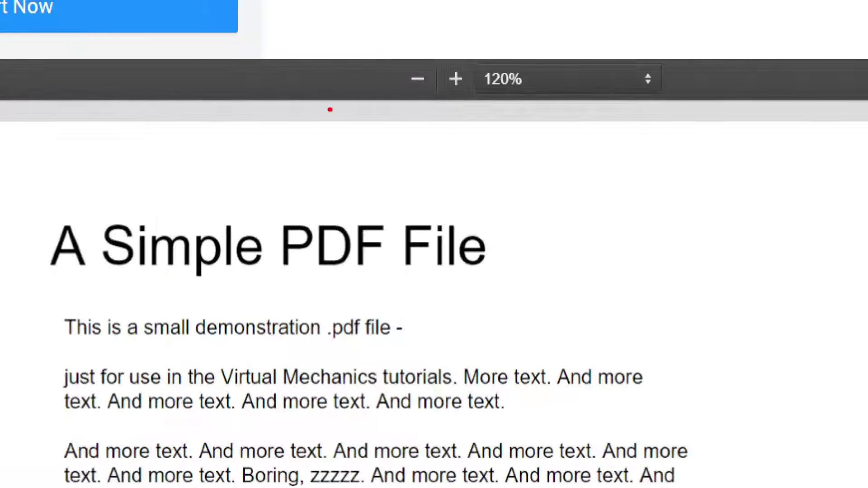
{"action": "scroll", "coordinate": [317, 204], "scroll_direction": "down", "scroll_amount": 15}
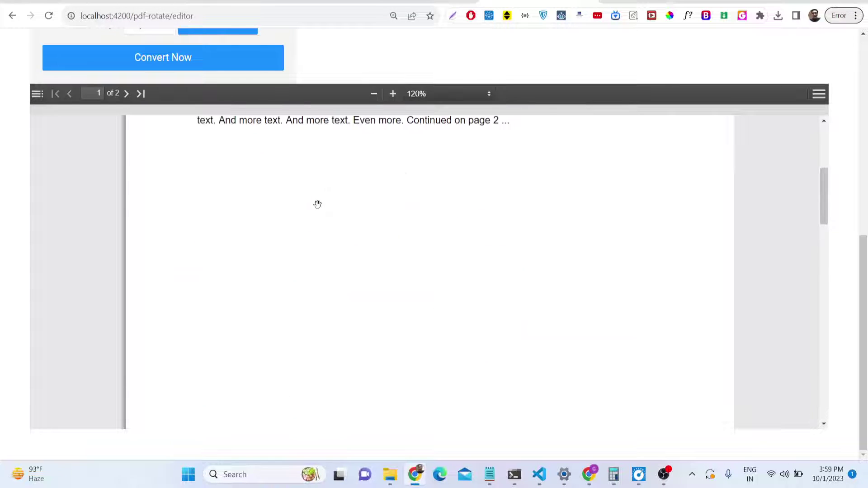
- Rotate page 1 left twice, checking the preview after each turn
{"action": "scroll", "coordinate": [319, 116], "scroll_direction": "up", "scroll_amount": 9}
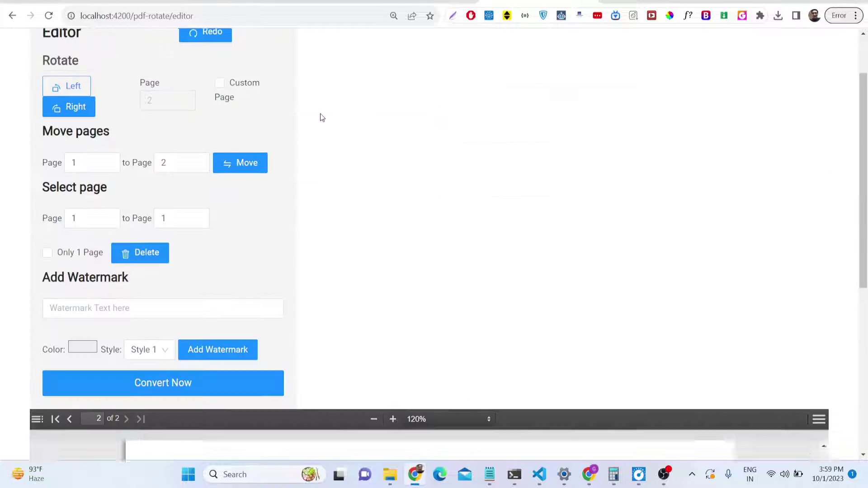
{"action": "scroll", "coordinate": [323, 120], "scroll_direction": "down", "scroll_amount": 3}
{"action": "scroll", "coordinate": [322, 121], "scroll_direction": "up", "scroll_amount": 1}
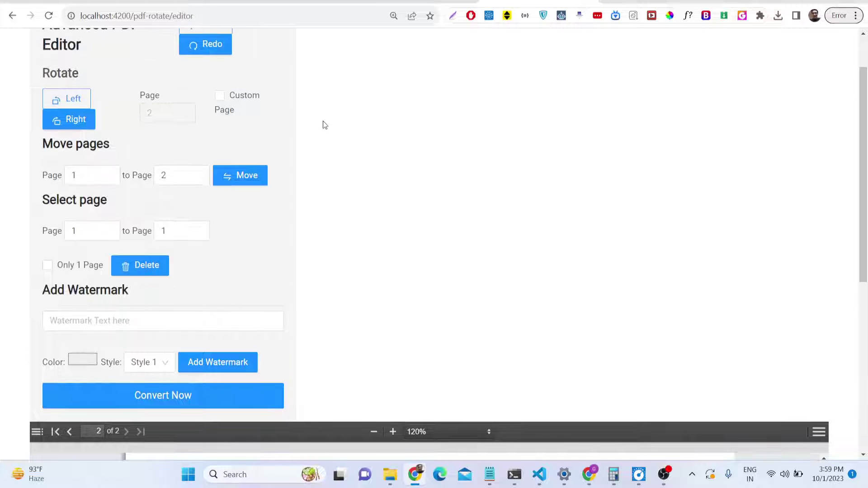
{"action": "scroll", "coordinate": [151, 120], "scroll_direction": "up", "scroll_amount": 1}
{"action": "scroll", "coordinate": [153, 127], "scroll_direction": "down", "scroll_amount": 3}
{"action": "scroll", "coordinate": [279, 302], "scroll_direction": "down", "scroll_amount": 5}
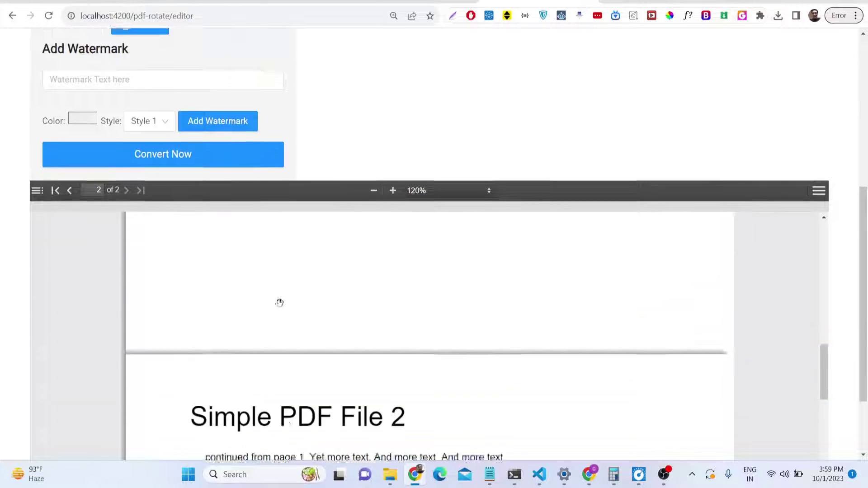
{"action": "scroll", "coordinate": [287, 313], "scroll_direction": "up", "scroll_amount": 10}
{"action": "scroll", "coordinate": [2, 244], "scroll_direction": "up", "scroll_amount": 8}
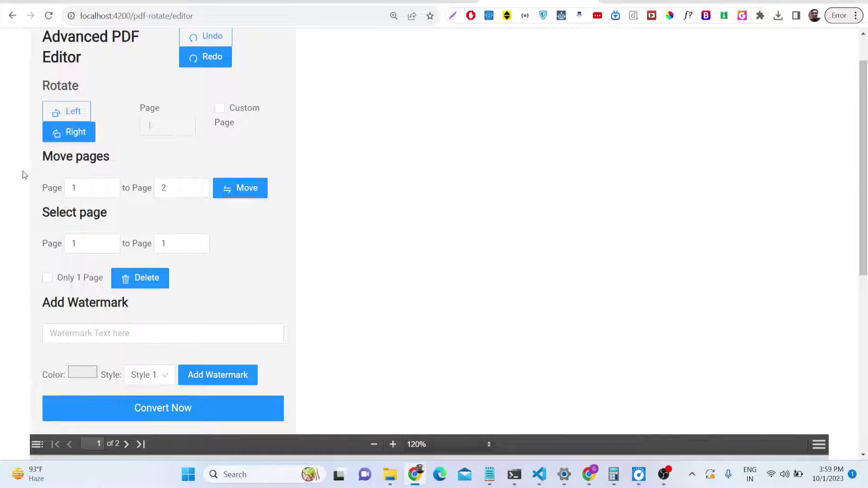
{"action": "left_click", "coordinate": [63, 111]}
{"action": "scroll", "coordinate": [203, 246], "scroll_direction": "down", "scroll_amount": 5}
{"action": "scroll", "coordinate": [292, 258], "scroll_direction": "down", "scroll_amount": 5}
{"action": "scroll", "coordinate": [294, 316], "scroll_direction": "up", "scroll_amount": 5}
{"action": "scroll", "coordinate": [292, 343], "scroll_direction": "down", "scroll_amount": 2}
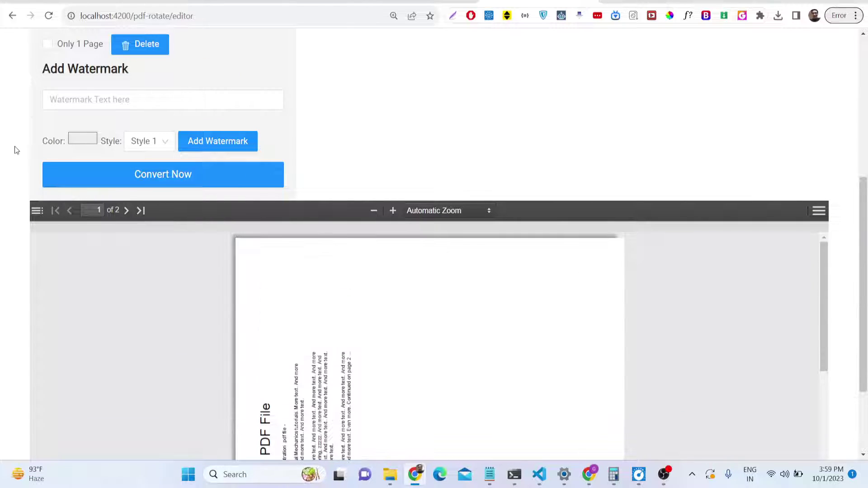
{"action": "scroll", "coordinate": [14, 146], "scroll_direction": "up", "scroll_amount": 5}
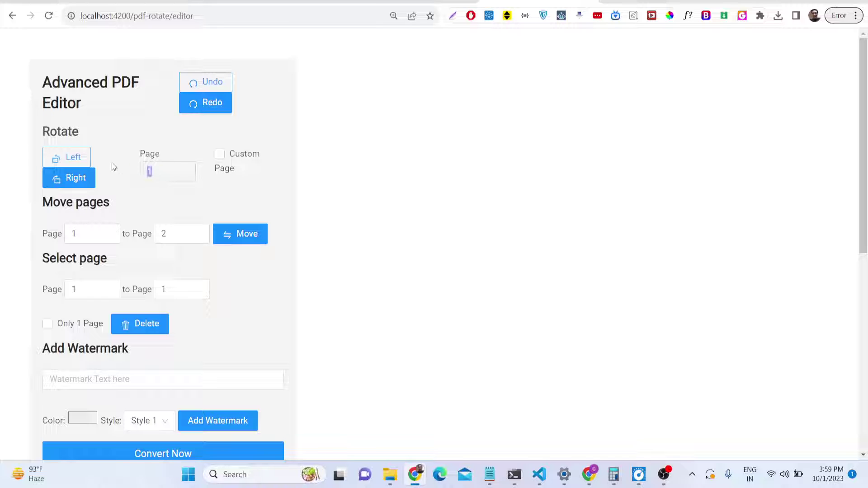
{"action": "left_click", "coordinate": [70, 158]}
{"action": "scroll", "coordinate": [323, 269], "scroll_direction": "down", "scroll_amount": 9}
{"action": "scroll", "coordinate": [323, 270], "scroll_direction": "up", "scroll_amount": 5}
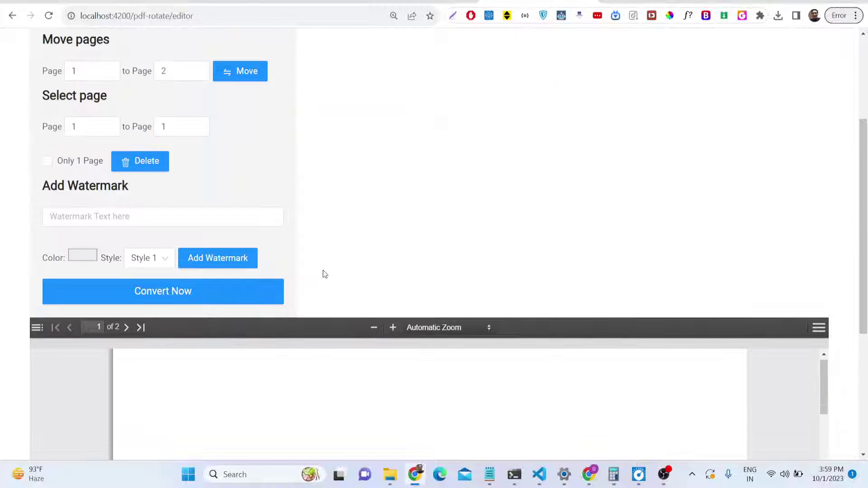
{"action": "scroll", "coordinate": [688, 155], "scroll_direction": "down", "scroll_amount": 6}
{"action": "scroll", "coordinate": [488, 251], "scroll_direction": "down", "scroll_amount": 5}
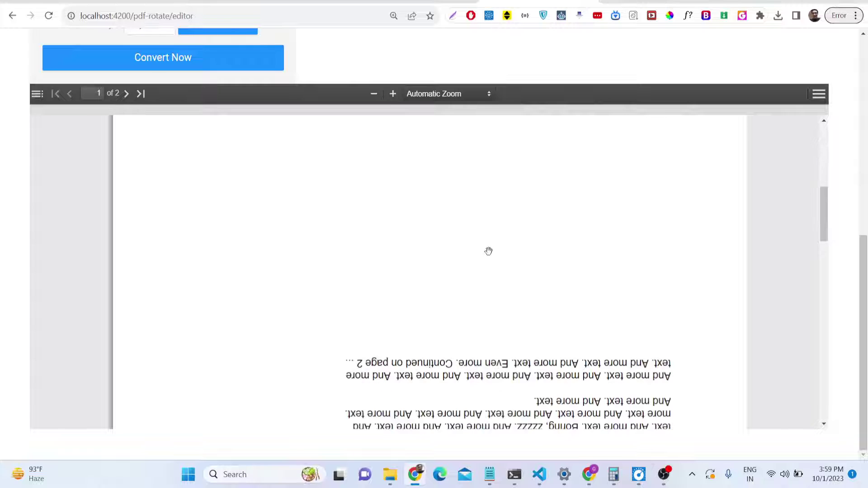
{"action": "scroll", "coordinate": [374, 220], "scroll_direction": "down", "scroll_amount": 2}
{"action": "scroll", "coordinate": [374, 109], "scroll_direction": "up", "scroll_amount": 10}
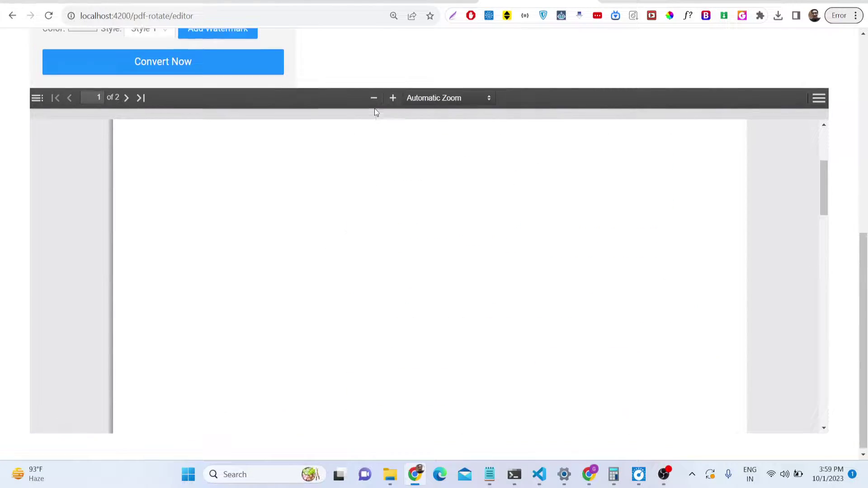
- Rotate page 1 left three more times so it ends 90° counterclockwise
{"action": "left_click", "coordinate": [68, 54]}
{"action": "scroll", "coordinate": [445, 238], "scroll_direction": "down", "scroll_amount": 5}
{"action": "scroll", "coordinate": [300, 124], "scroll_direction": "up", "scroll_amount": 5}
{"action": "left_click", "coordinate": [83, 57]}
{"action": "scroll", "coordinate": [416, 162], "scroll_direction": "down", "scroll_amount": 5}
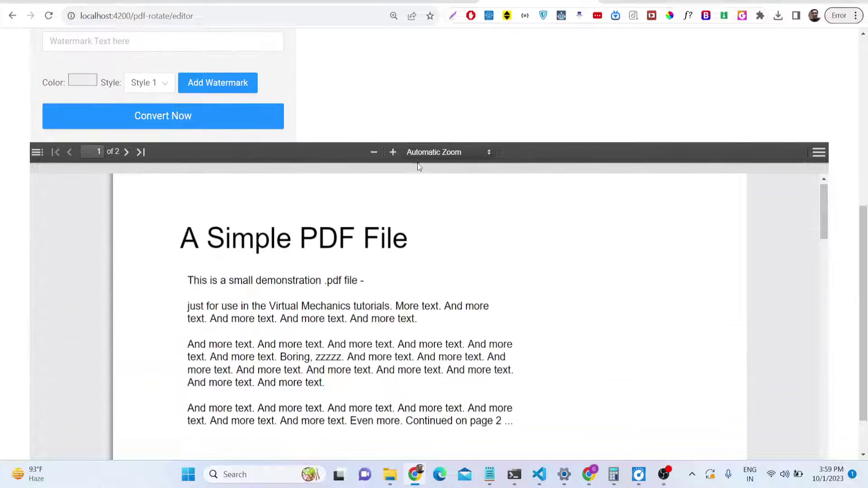
{"action": "scroll", "coordinate": [378, 123], "scroll_direction": "up", "scroll_amount": 5}
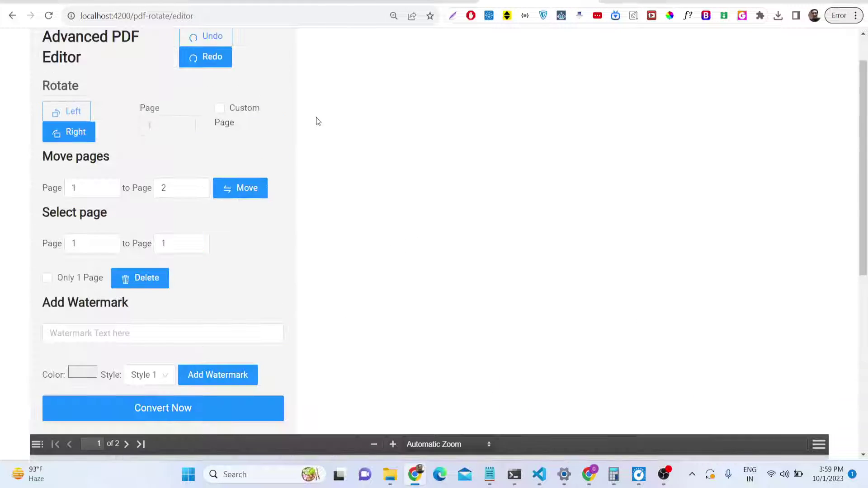
{"action": "left_click", "coordinate": [81, 113]}
{"action": "scroll", "coordinate": [461, 170], "scroll_direction": "down", "scroll_amount": 7}
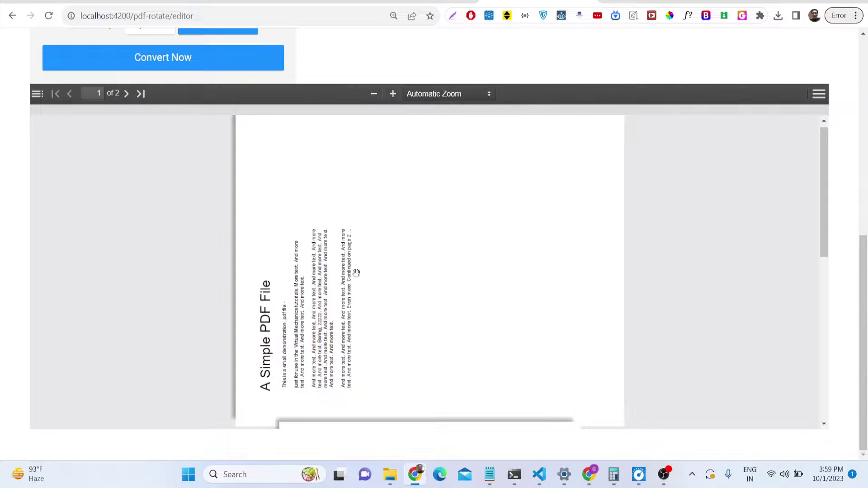
{"action": "scroll", "coordinate": [313, 235], "scroll_direction": "down", "scroll_amount": 5}
{"action": "scroll", "coordinate": [323, 235], "scroll_direction": "up", "scroll_amount": 5}
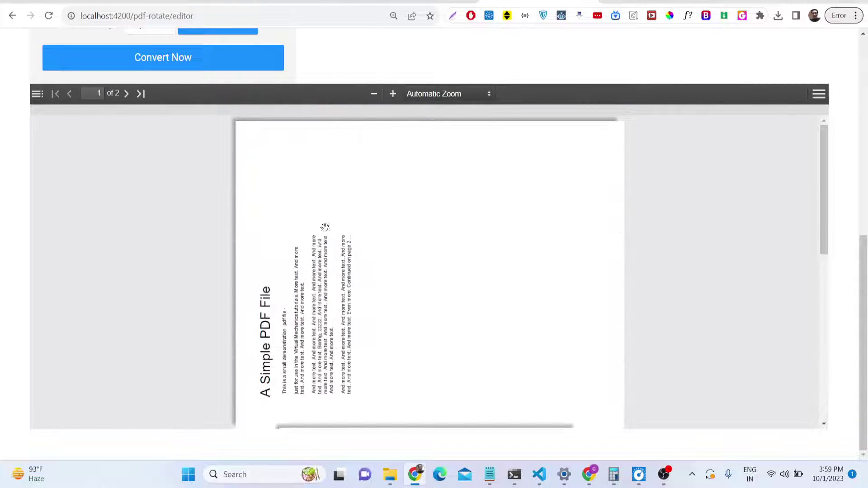
{"action": "scroll", "coordinate": [394, 37], "scroll_direction": "up", "scroll_amount": 4}
- Export pdf-editor (2).pdf and confirm page 1 is sideways and page 2 upright in Chrome
{"action": "left_click", "coordinate": [159, 233]}
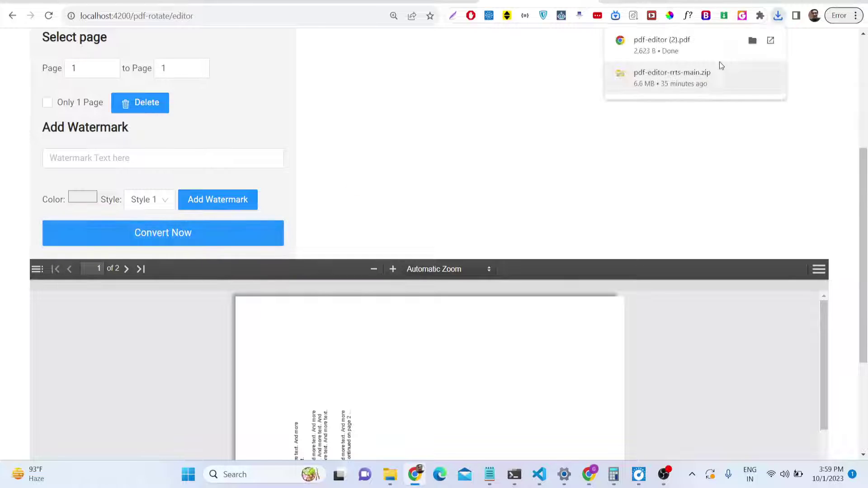
{"action": "left_click", "coordinate": [695, 43]}
{"action": "scroll", "coordinate": [407, 199], "scroll_direction": "down", "scroll_amount": 5}
{"action": "scroll", "coordinate": [323, 184], "scroll_direction": "up", "scroll_amount": 5}
{"action": "scroll", "coordinate": [312, 158], "scroll_direction": "down", "scroll_amount": 5}
{"action": "scroll", "coordinate": [307, 152], "scroll_direction": "up", "scroll_amount": 5}
{"action": "scroll", "coordinate": [316, 153], "scroll_direction": "down", "scroll_amount": 5}
{"action": "scroll", "coordinate": [326, 153], "scroll_direction": "up", "scroll_amount": 6}
{"action": "scroll", "coordinate": [330, 153], "scroll_direction": "down", "scroll_amount": 10}
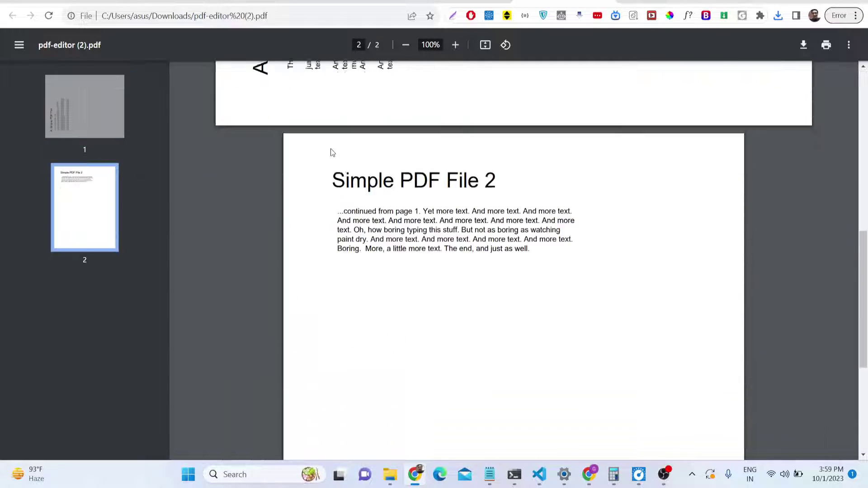
{"action": "scroll", "coordinate": [345, 192], "scroll_direction": "up", "scroll_amount": 6}
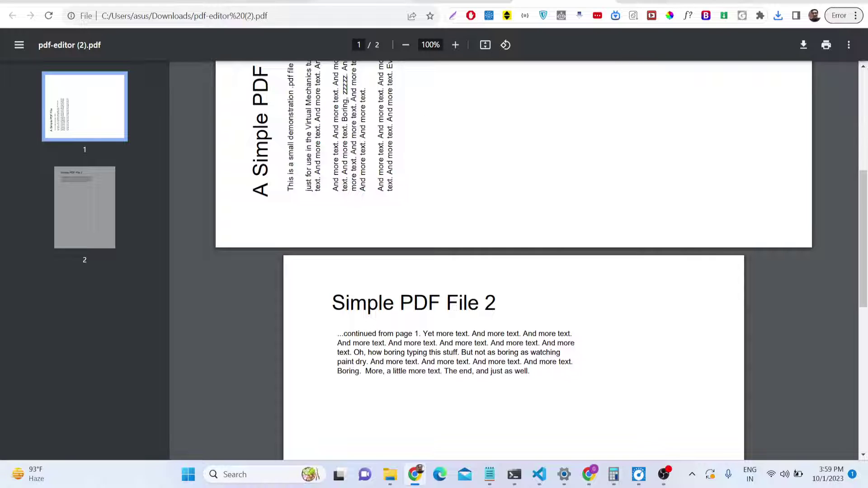
- Switch back to the PDF rotate editor tab
{"action": "left_click", "coordinate": [361, 3]}
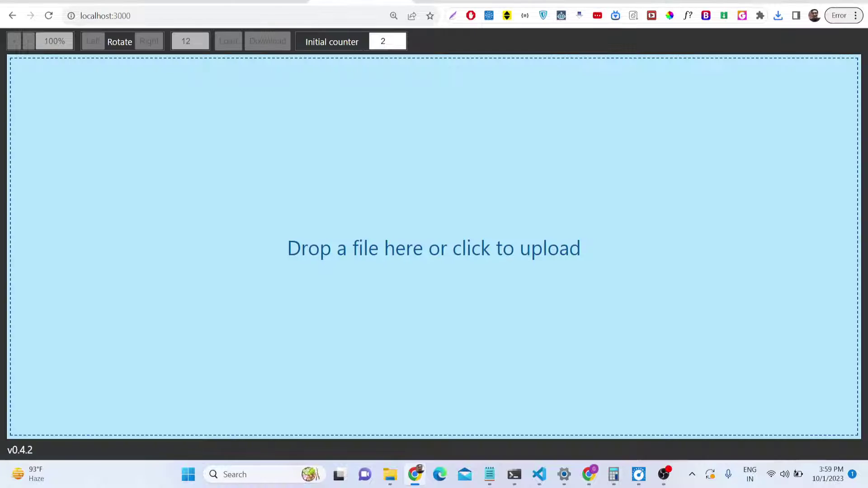
{"action": "left_click", "coordinate": [260, 1]}
{"action": "key", "text": "ctrl+Tab"}
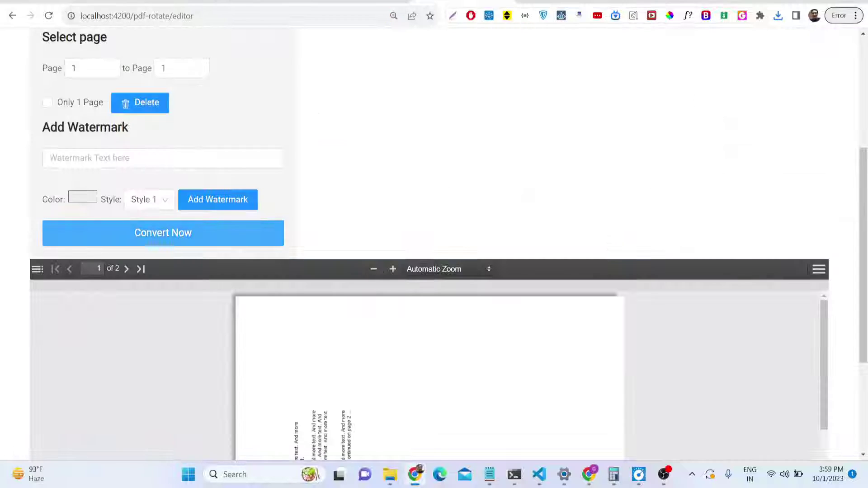
{"action": "scroll", "coordinate": [123, 227], "scroll_direction": "up", "scroll_amount": 5}
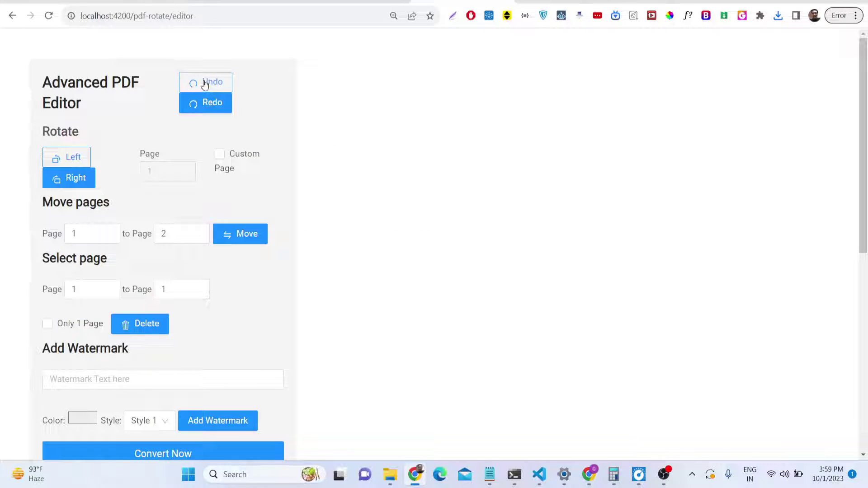
{"action": "scroll", "coordinate": [213, 215], "scroll_direction": "down", "scroll_amount": 5}
{"action": "scroll", "coordinate": [213, 215], "scroll_direction": "up", "scroll_amount": 5}
- Enable Custom Page and rotate page 2 to the left
{"action": "left_click", "coordinate": [219, 155]}
{"action": "double_click", "coordinate": [176, 172]}
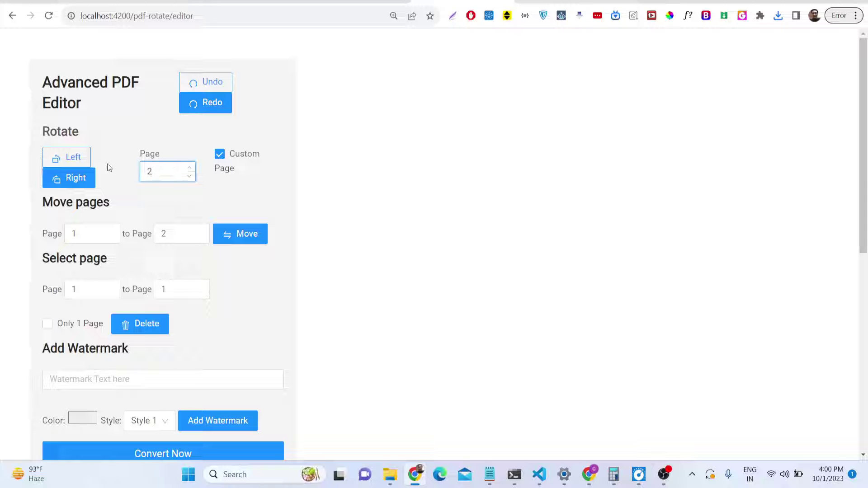
{"action": "left_click", "coordinate": [83, 159]}
{"action": "scroll", "coordinate": [395, 297], "scroll_direction": "down", "scroll_amount": 8}
{"action": "scroll", "coordinate": [376, 323], "scroll_direction": "down", "scroll_amount": 10}
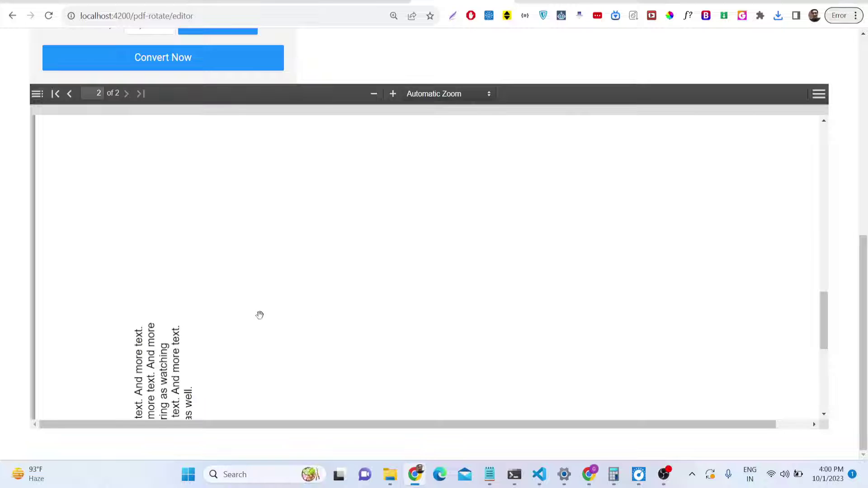
{"action": "scroll", "coordinate": [188, 249], "scroll_direction": "up", "scroll_amount": 3}
{"action": "scroll", "coordinate": [2, 194], "scroll_direction": "up", "scroll_amount": 8}
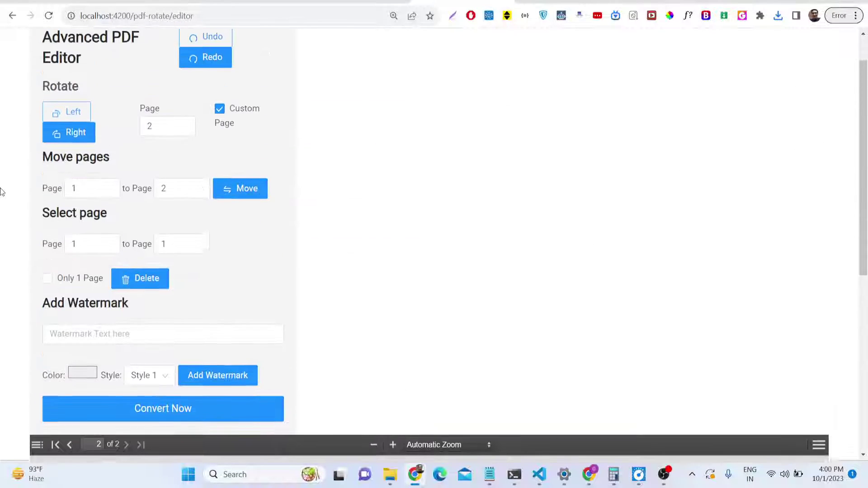
- Set the custom page number to 1 and rotate it to the right
{"action": "double_click", "coordinate": [165, 168]}
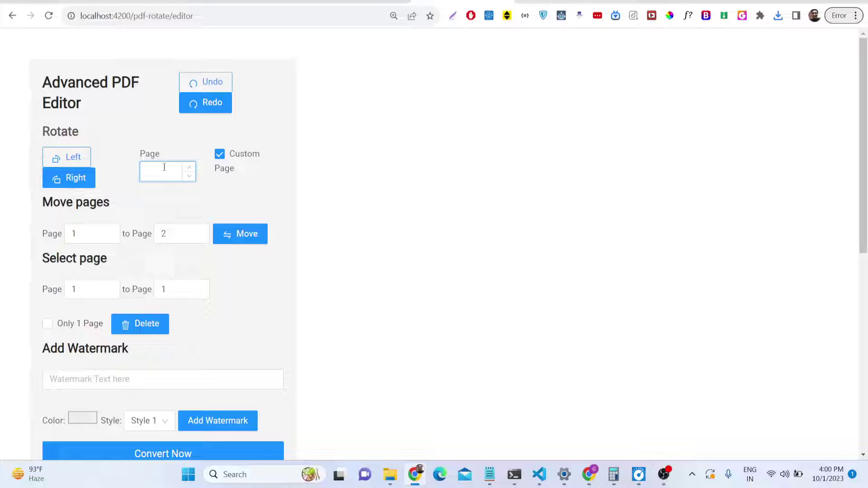
{"action": "type", "text": "1"}
{"action": "left_click", "coordinate": [83, 180]}
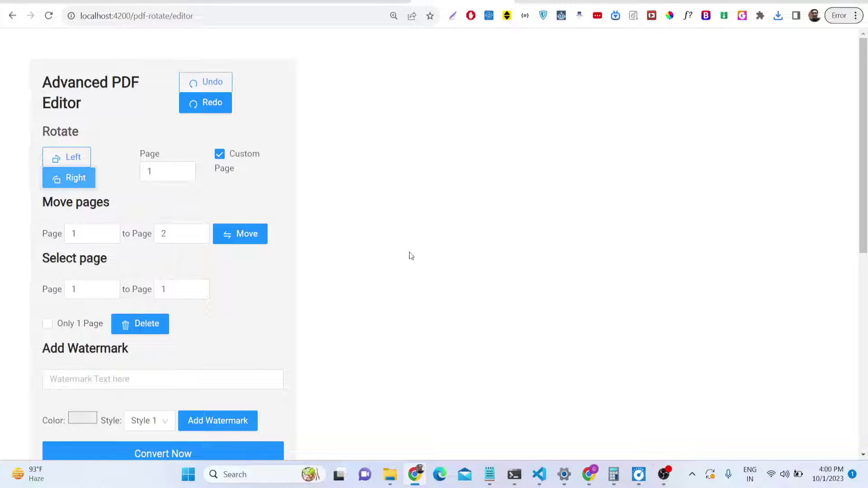
{"action": "scroll", "coordinate": [494, 269], "scroll_direction": "down", "scroll_amount": 12}
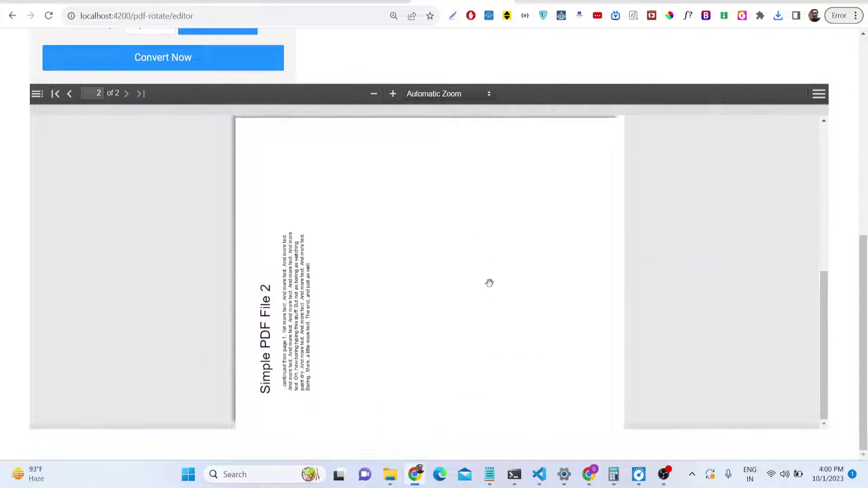
- Export pdf-editor (3).pdf and check both pages lie sideways in Chrome's viewer
{"action": "scroll", "coordinate": [192, 112], "scroll_direction": "up", "scroll_amount": 4}
{"action": "left_click", "coordinate": [184, 233]}
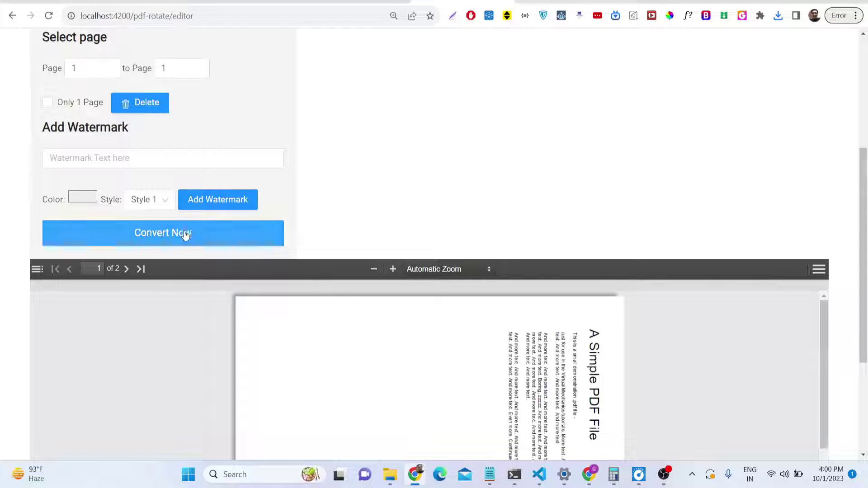
{"action": "left_click", "coordinate": [660, 48]}
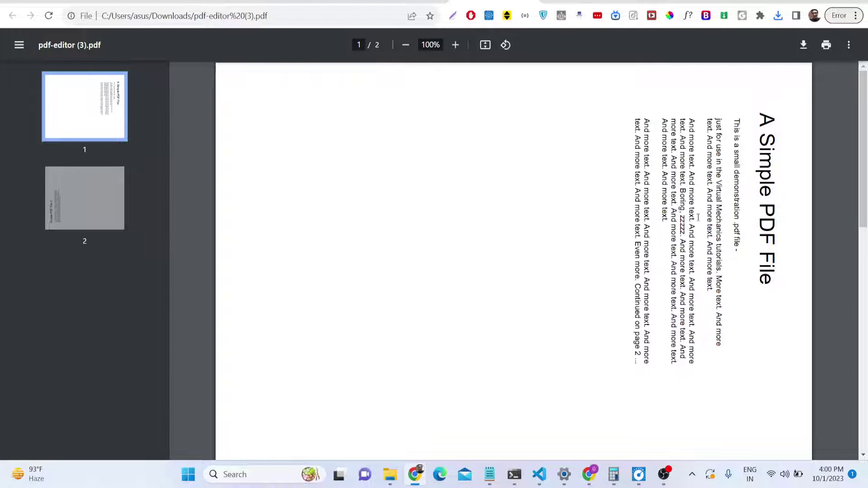
{"action": "scroll", "coordinate": [697, 217], "scroll_direction": "down", "scroll_amount": 10}
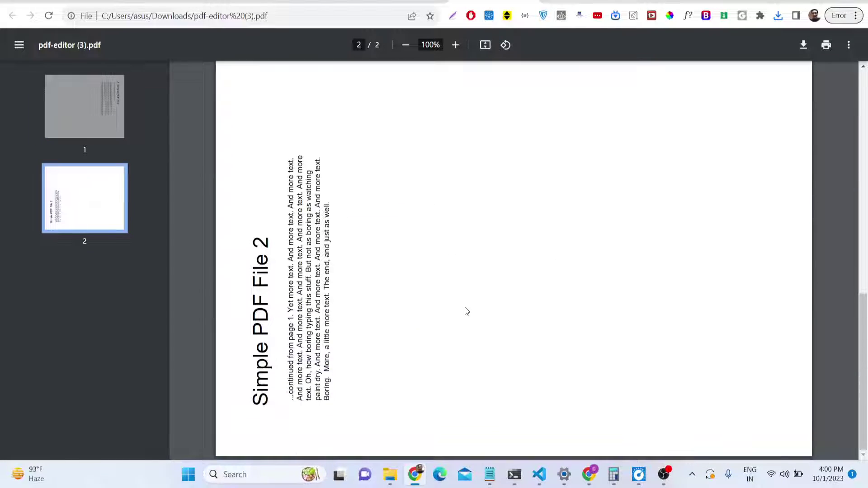
{"action": "scroll", "coordinate": [465, 308], "scroll_direction": "up", "scroll_amount": 10}
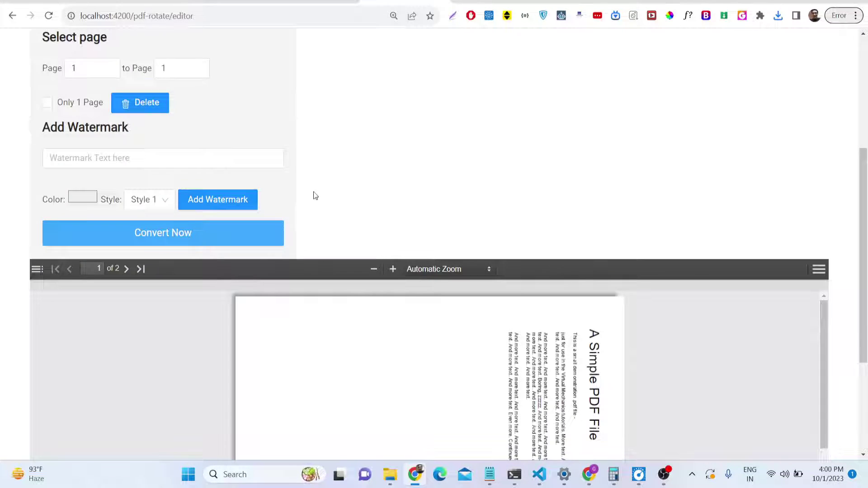
{"action": "scroll", "coordinate": [315, 196], "scroll_direction": "up", "scroll_amount": 5}
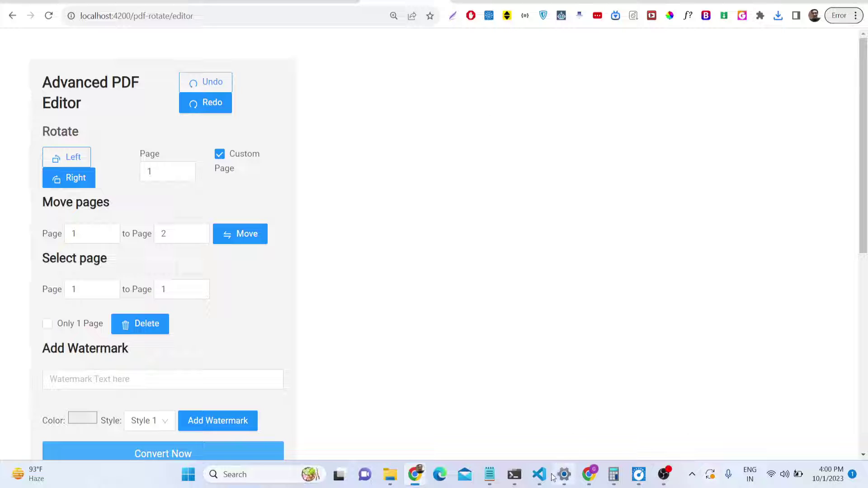
- Bring VS Code forward and open the Angular project's package.json
{"action": "mouse_move", "coordinate": [538, 474]}
{"action": "left_click", "coordinate": [435, 436]}
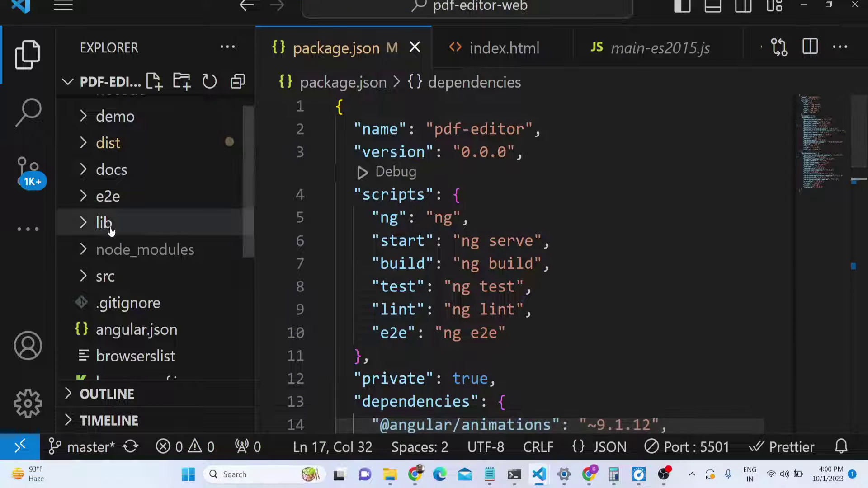
{"action": "scroll", "coordinate": [108, 226], "scroll_direction": "up", "scroll_amount": 1}
{"action": "scroll", "coordinate": [110, 207], "scroll_direction": "down", "scroll_amount": 3}
{"action": "left_click", "coordinate": [110, 210]}
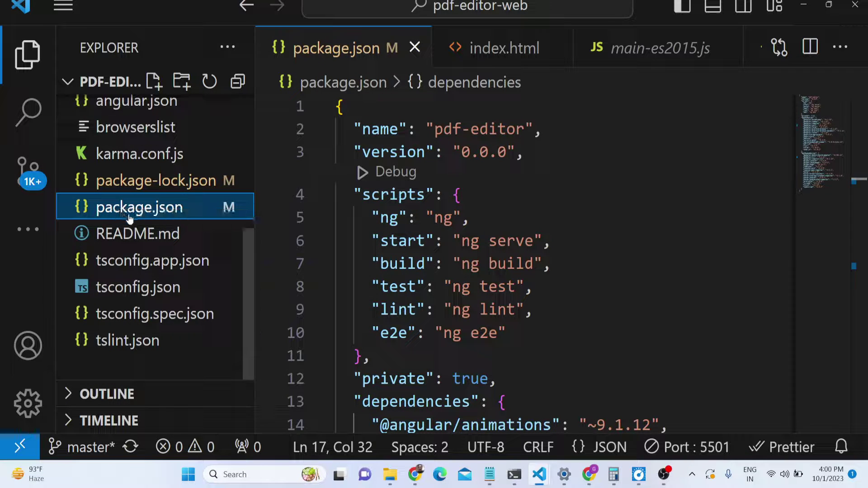
- Highlight the pdf-lib ^1.9.0 dependency, then return to the PDF Editor
{"action": "scroll", "coordinate": [419, 254], "scroll_direction": "down", "scroll_amount": 4}
{"action": "scroll", "coordinate": [419, 254], "scroll_direction": "down", "scroll_amount": 4}
{"action": "scroll", "coordinate": [419, 254], "scroll_direction": "up", "scroll_amount": 4}
{"action": "scroll", "coordinate": [421, 276], "scroll_direction": "down", "scroll_amount": 1}
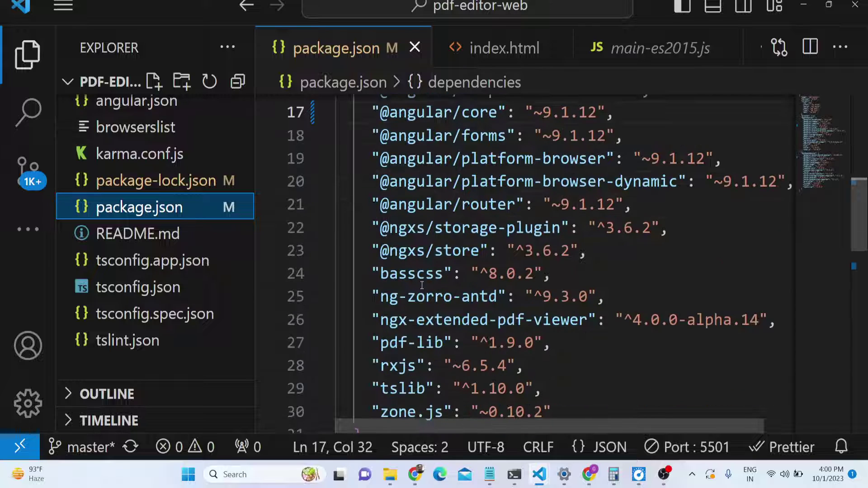
{"action": "scroll", "coordinate": [424, 314], "scroll_direction": "down", "scroll_amount": 1}
{"action": "left_click_drag", "start_coordinate": [381, 266], "coordinate": [443, 266]}
{"action": "mouse_move", "coordinate": [442, 268]}
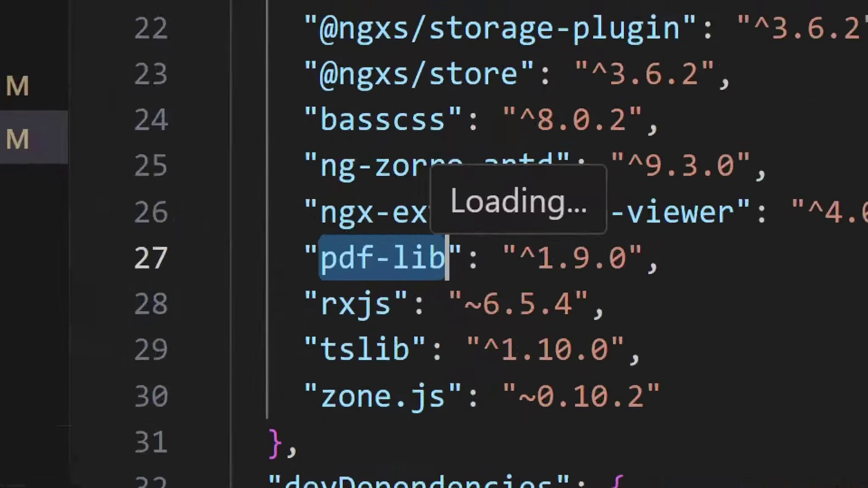
{"action": "mouse_move", "coordinate": [314, 272]}
{"action": "left_mouse_down"}
{"action": "mouse_move", "coordinate": [457, 271]}
{"action": "mouse_move", "coordinate": [470, 237]}
{"action": "mouse_move", "coordinate": [357, 229]}
{"action": "left_mouse_up"}
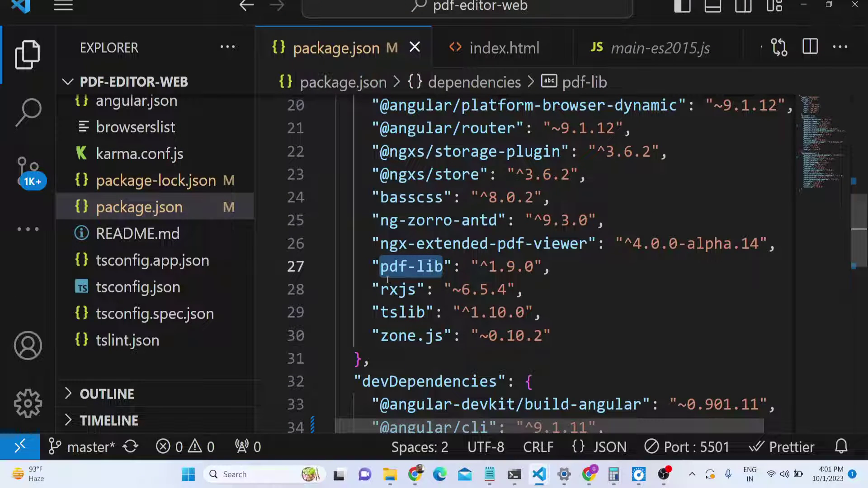
{"action": "mouse_move", "coordinate": [343, 274]}
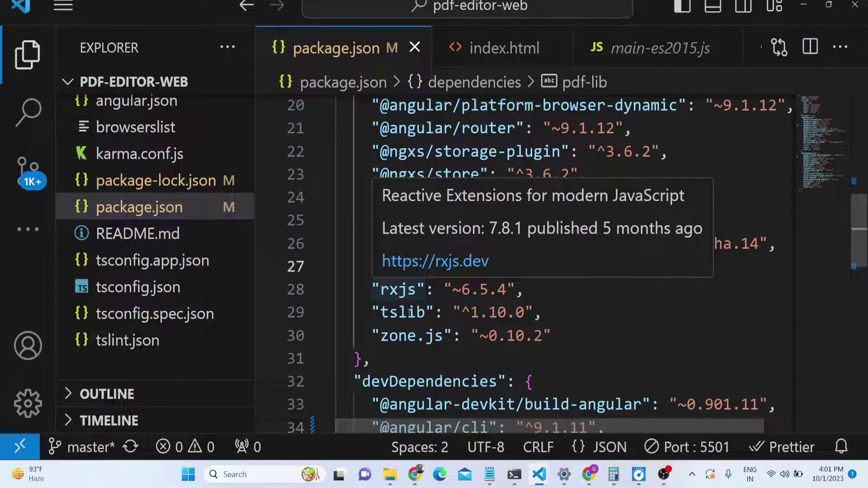
{"action": "scroll", "coordinate": [398, 346], "scroll_direction": "up", "scroll_amount": 1}
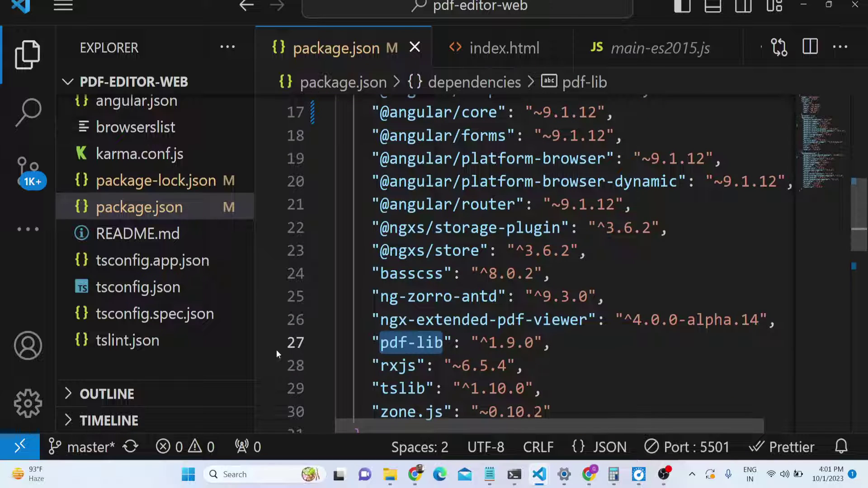
{"action": "mouse_move", "coordinate": [544, 485]}
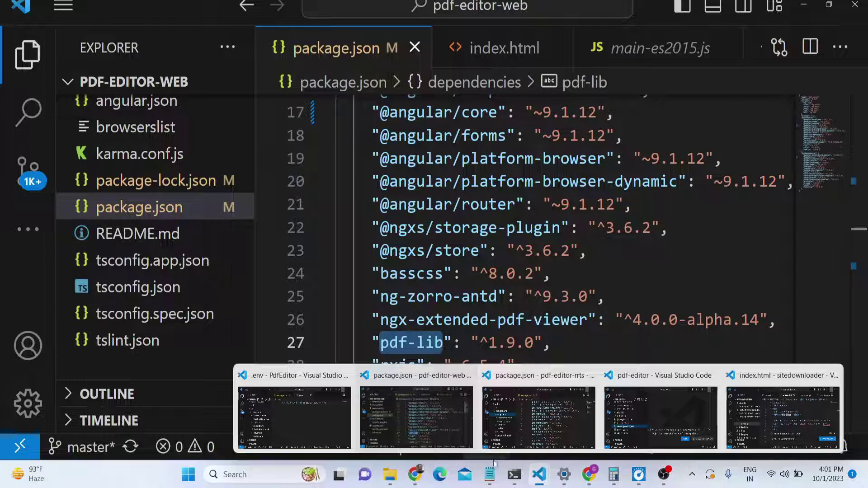
{"action": "left_click", "coordinate": [416, 483]}
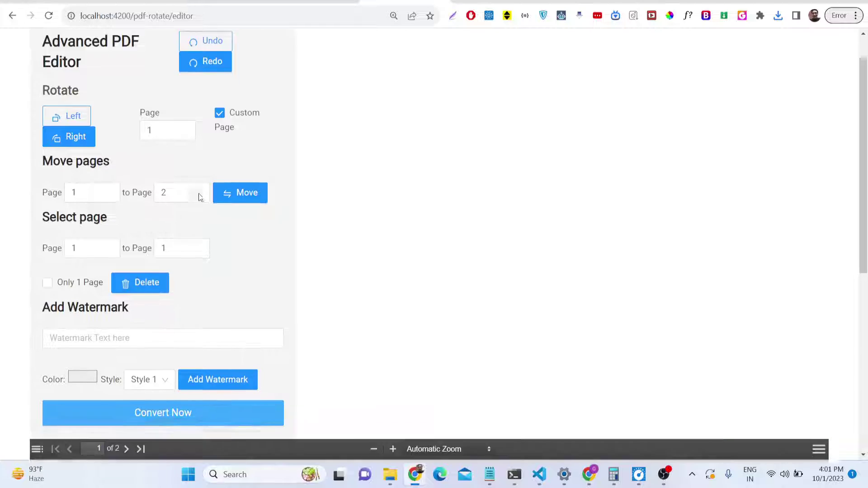
- Enter CODING SHIKSHA as the watermark text
{"action": "scroll", "coordinate": [197, 194], "scroll_direction": "down", "scroll_amount": 3}
{"action": "scroll", "coordinate": [102, 146], "scroll_direction": "down", "scroll_amount": 1}
{"action": "scroll", "coordinate": [107, 144], "scroll_direction": "down", "scroll_amount": 2}
{"action": "scroll", "coordinate": [223, 167], "scroll_direction": "up", "scroll_amount": 1}
{"action": "scroll", "coordinate": [228, 175], "scroll_direction": "down", "scroll_amount": 3}
{"action": "scroll", "coordinate": [203, 113], "scroll_direction": "up", "scroll_amount": 4}
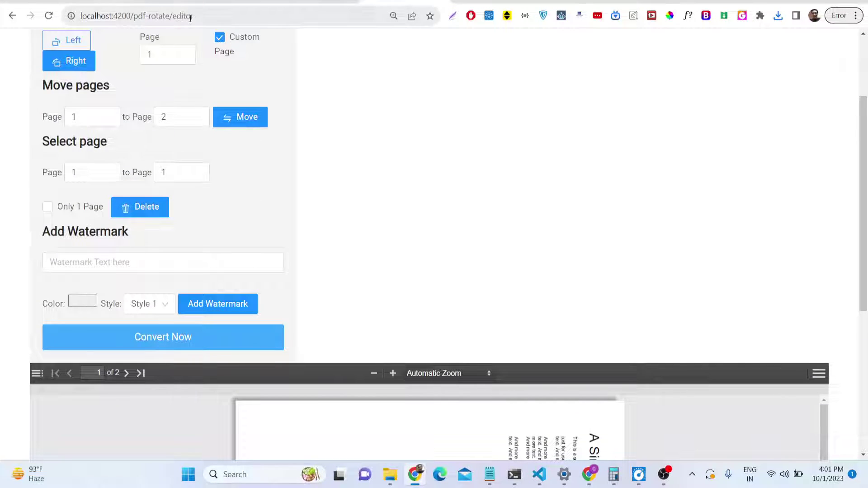
{"action": "scroll", "coordinate": [197, 118], "scroll_direction": "up", "scroll_amount": 3}
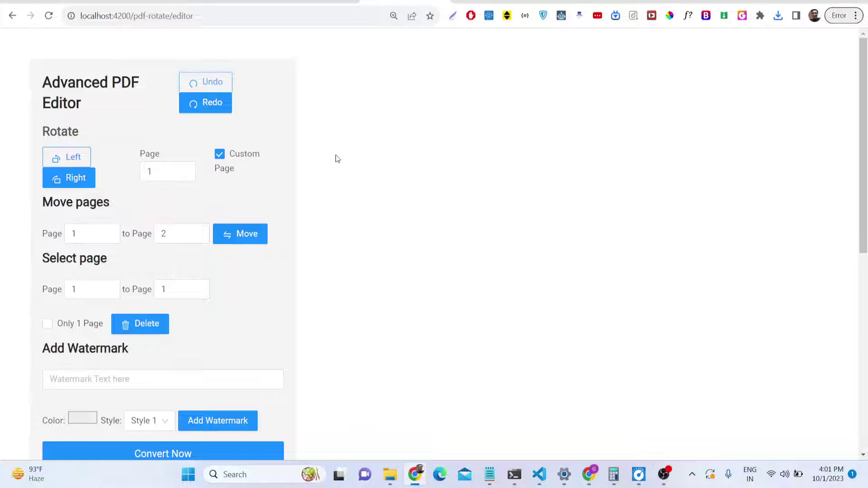
{"action": "scroll", "coordinate": [334, 158], "scroll_direction": "down", "scroll_amount": 9}
{"action": "scroll", "coordinate": [335, 234], "scroll_direction": "down", "scroll_amount": 6}
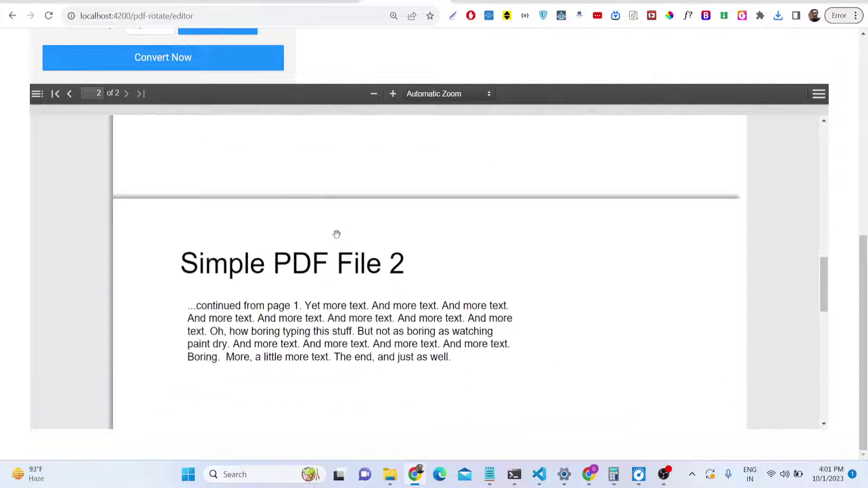
{"action": "scroll", "coordinate": [341, 123], "scroll_direction": "up", "scroll_amount": 3}
{"action": "scroll", "coordinate": [348, 99], "scroll_direction": "up", "scroll_amount": 5}
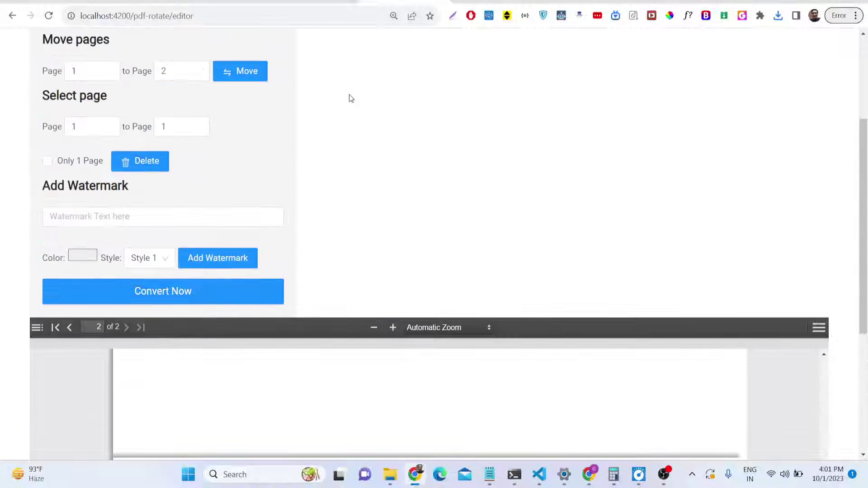
{"action": "left_click", "coordinate": [141, 214]}
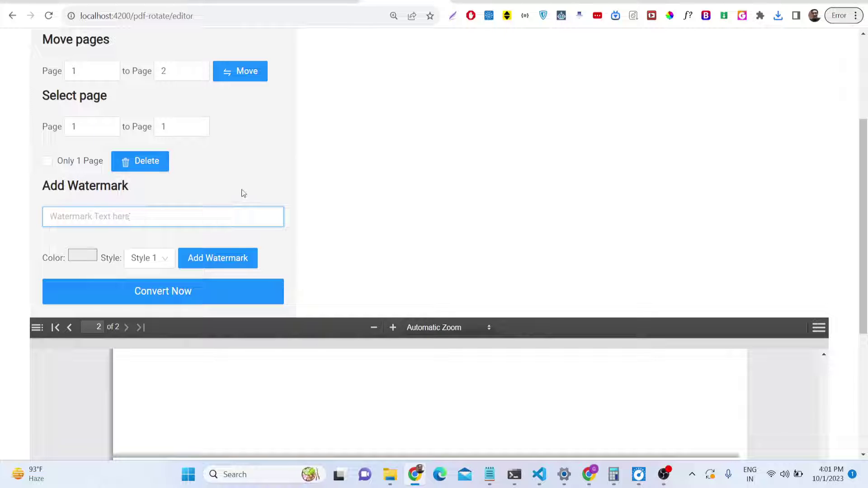
{"action": "scroll", "coordinate": [385, 168], "scroll_direction": "down", "scroll_amount": 1}
{"action": "type", "text": "CODING SHIKSHA"}
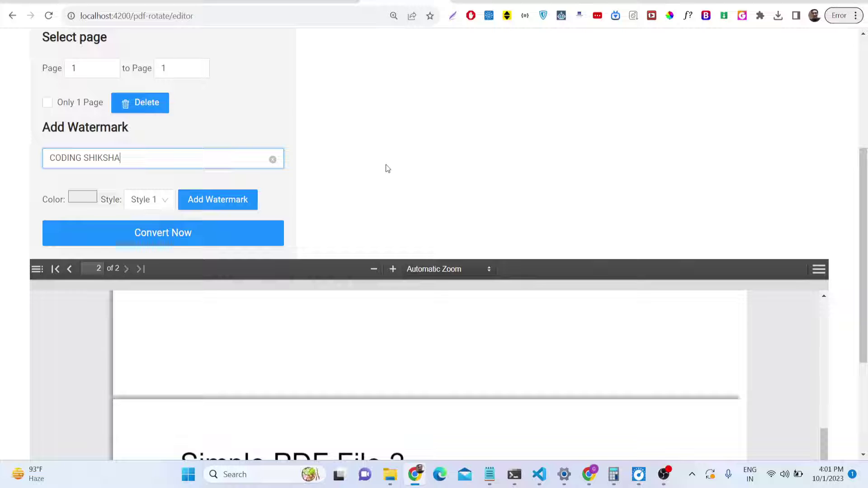
- Check the watermark colour picker and keep the current colour
{"action": "left_click", "coordinate": [84, 198]}
{"action": "left_click", "coordinate": [83, 198]}
{"action": "left_click", "coordinate": [83, 199]}
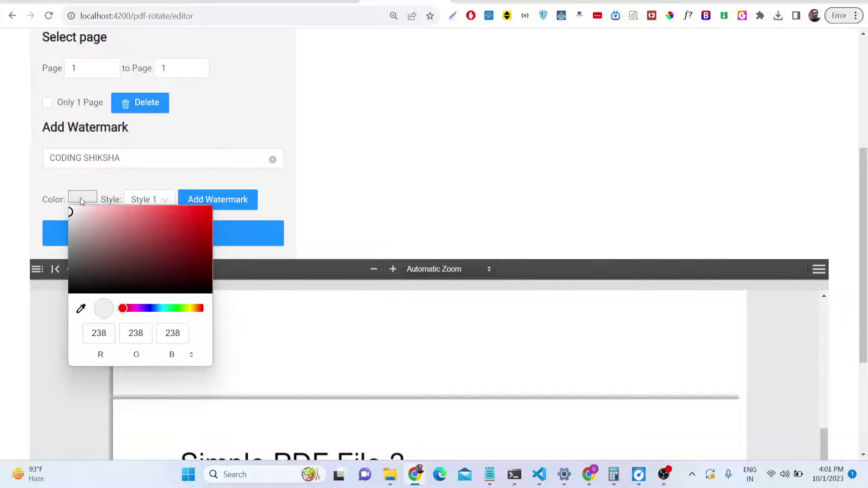
{"action": "left_click", "coordinate": [1, 182]}
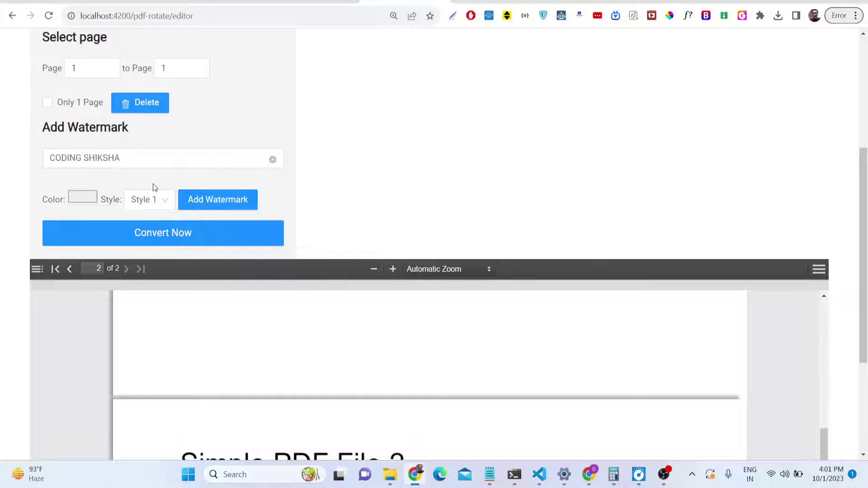
- Apply the Style 1 watermark and scroll through both pages to check it
{"action": "scroll", "coordinate": [152, 185], "scroll_direction": "down", "scroll_amount": 3}
{"action": "left_click", "coordinate": [225, 86]}
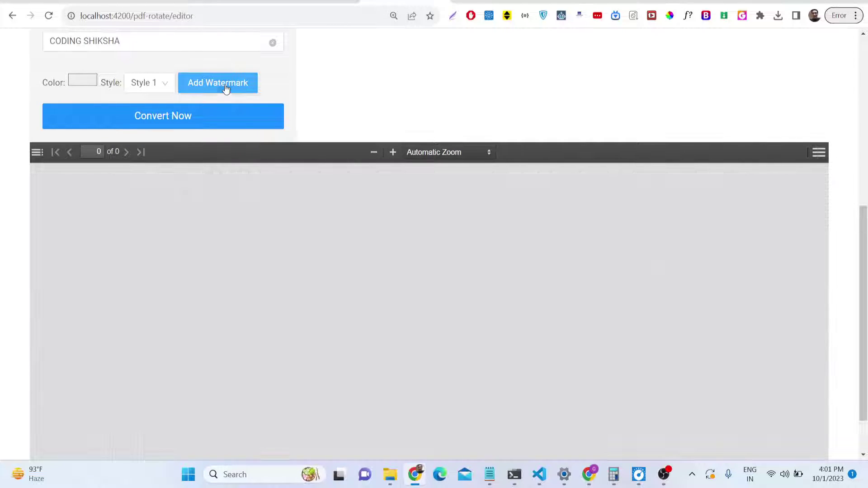
{"action": "scroll", "coordinate": [375, 279], "scroll_direction": "down", "scroll_amount": 6}
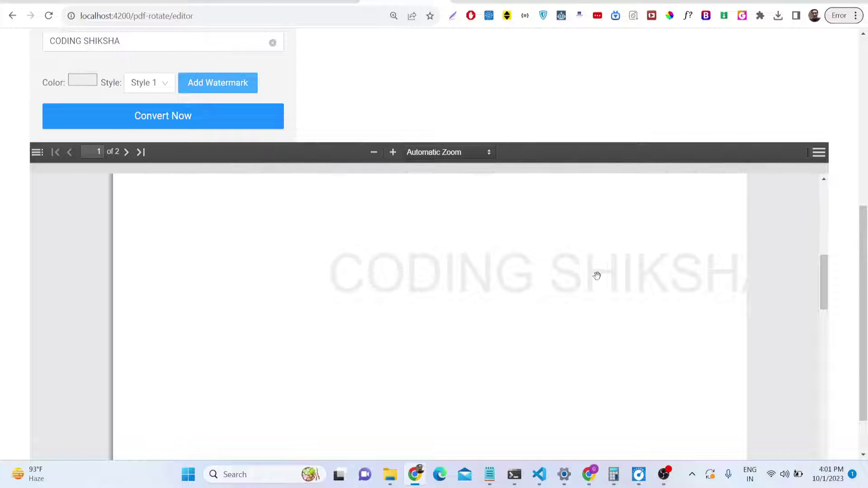
{"action": "scroll", "coordinate": [469, 286], "scroll_direction": "down", "scroll_amount": 12}
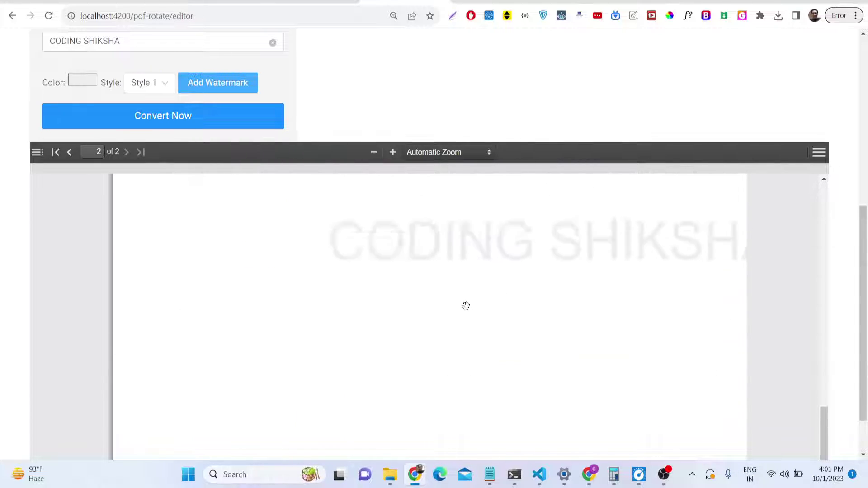
{"action": "scroll", "coordinate": [420, 282], "scroll_direction": "up", "scroll_amount": 6}
{"action": "scroll", "coordinate": [172, 136], "scroll_direction": "up", "scroll_amount": 4}
{"action": "scroll", "coordinate": [183, 215], "scroll_direction": "down", "scroll_amount": 1}
- Apply the CODING SHIKSHA watermark in diagonal Style 2 and review the pages
{"action": "left_click", "coordinate": [167, 201]}
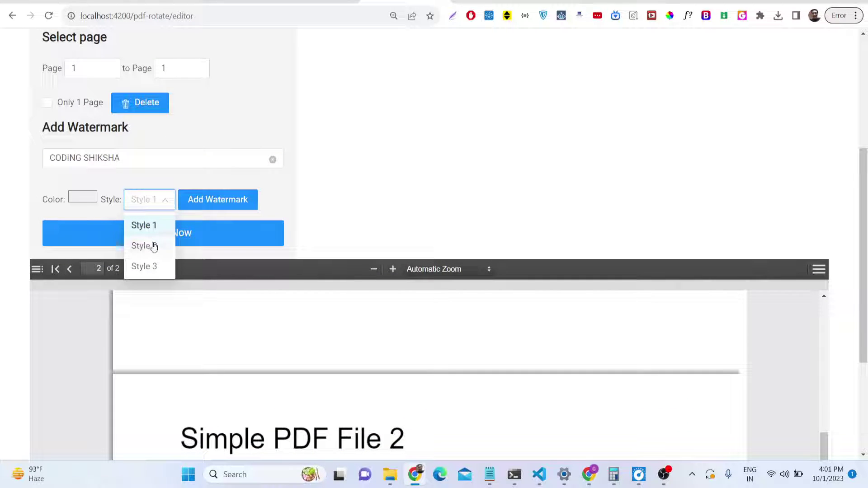
{"action": "left_click", "coordinate": [156, 246]}
{"action": "left_click", "coordinate": [198, 208]}
{"action": "scroll", "coordinate": [427, 343], "scroll_direction": "down", "scroll_amount": 6}
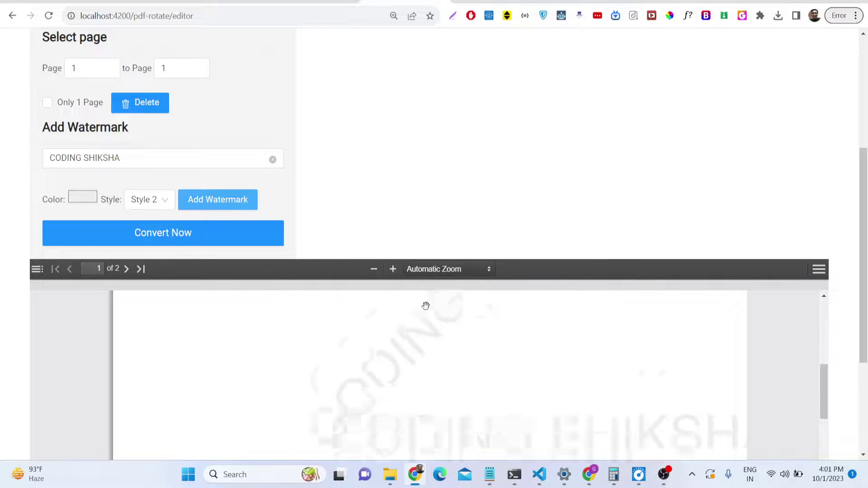
{"action": "scroll", "coordinate": [613, 114], "scroll_direction": "down", "scroll_amount": 3}
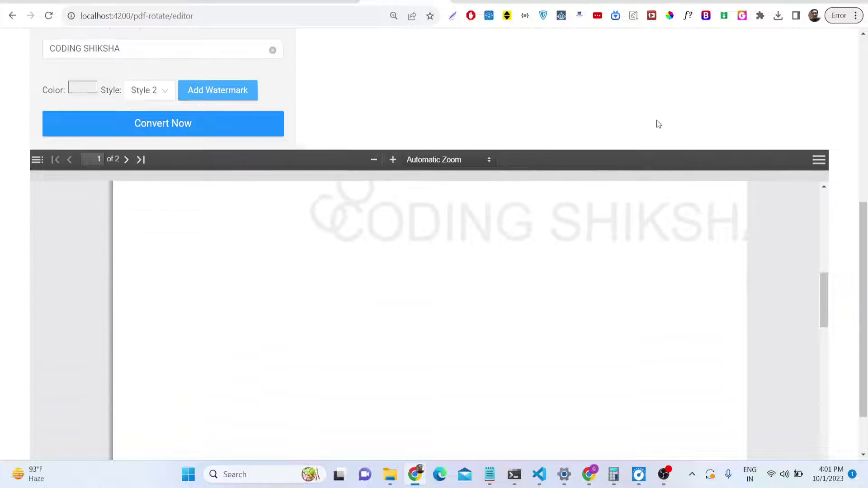
{"action": "scroll", "coordinate": [495, 264], "scroll_direction": "down", "scroll_amount": 3}
{"action": "scroll", "coordinate": [495, 264], "scroll_direction": "down", "scroll_amount": 5}
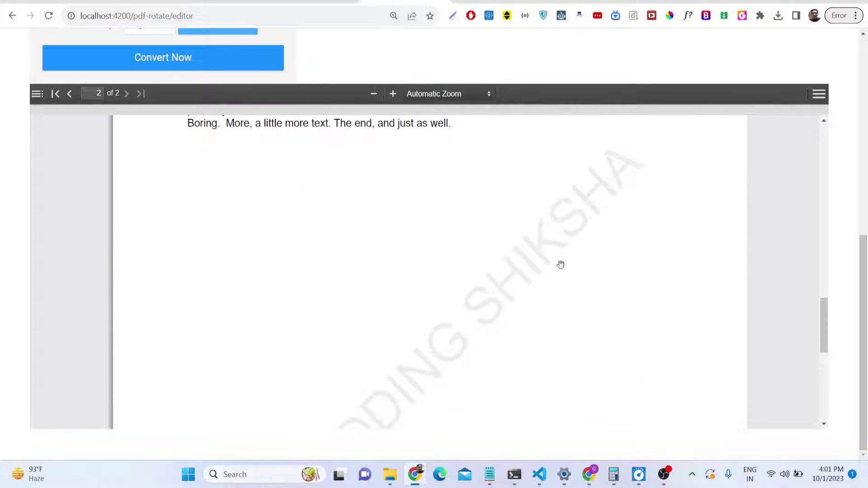
{"action": "scroll", "coordinate": [385, 182], "scroll_direction": "up", "scroll_amount": 15}
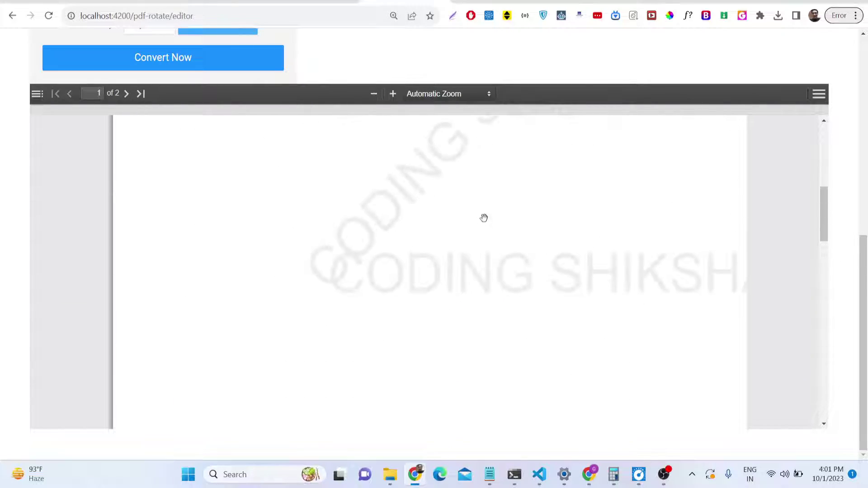
- Reload the editor page so the watermark form resets to empty
{"action": "left_click", "coordinate": [148, 15]}
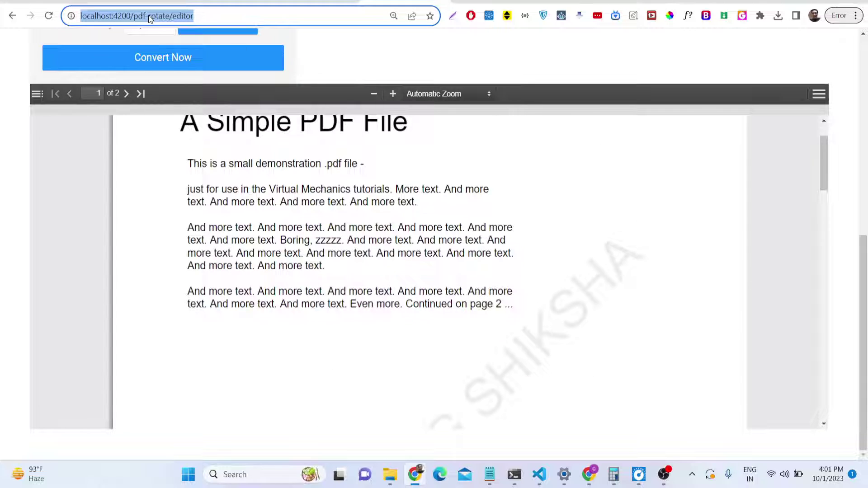
{"action": "key", "text": "Return"}
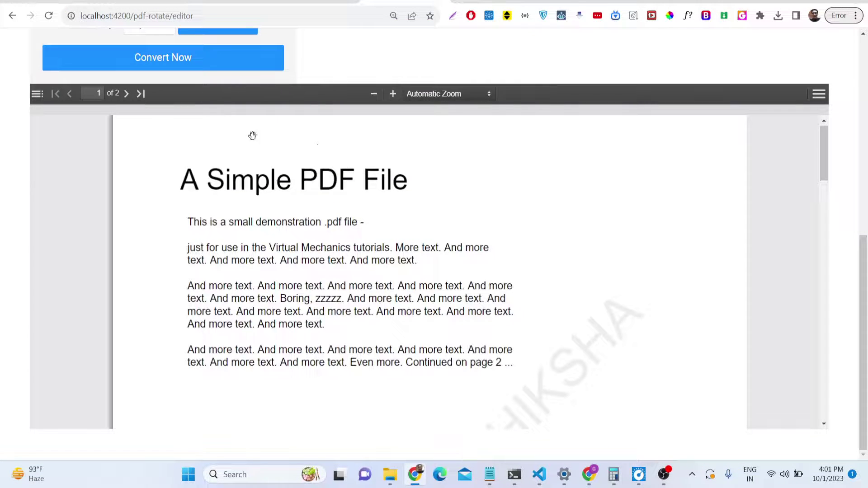
{"action": "scroll", "coordinate": [349, 70], "scroll_direction": "up", "scroll_amount": 9}
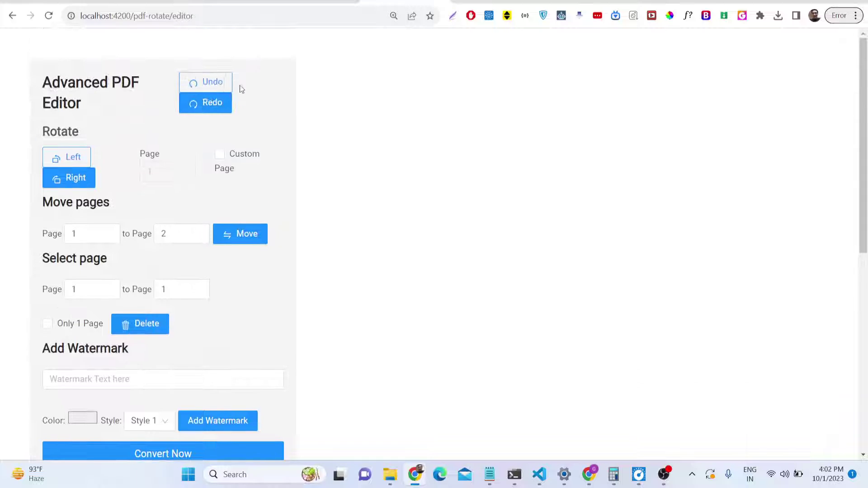
- Open the print preview and close it without printing
{"action": "scroll", "coordinate": [280, 148], "scroll_direction": "down", "scroll_amount": 7}
{"action": "key", "text": "ctrl+p"}
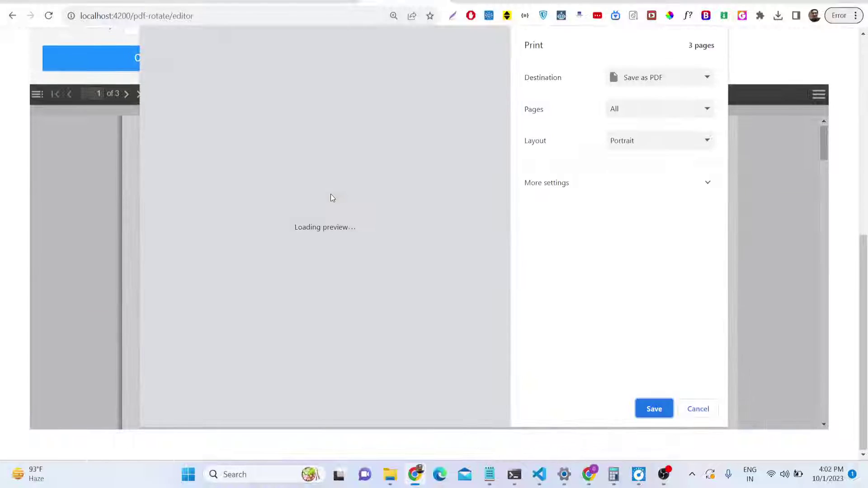
{"action": "left_click", "coordinate": [688, 410]}
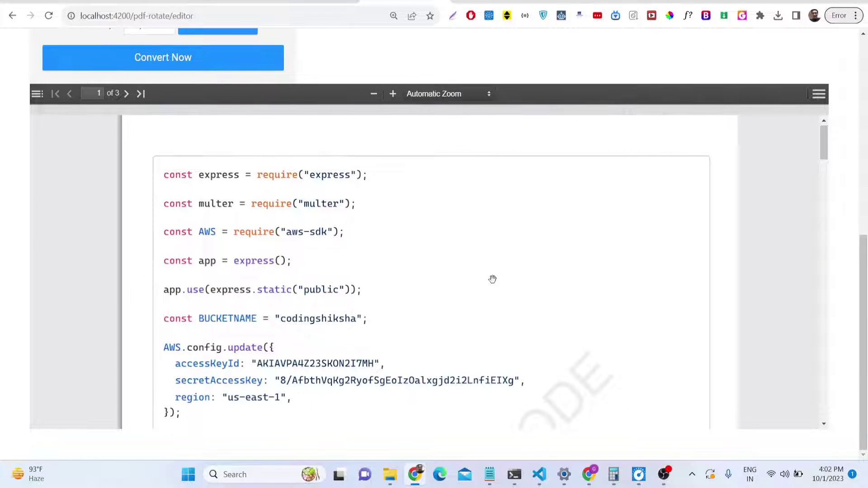
- Go back to the app's start page at localhost:4200
{"action": "scroll", "coordinate": [520, 267], "scroll_direction": "down", "scroll_amount": 5}
{"action": "scroll", "coordinate": [420, 140], "scroll_direction": "up", "scroll_amount": 7}
{"action": "scroll", "coordinate": [421, 140], "scroll_direction": "up", "scroll_amount": 2}
{"action": "left_click_drag", "start_coordinate": [201, 16], "coordinate": [130, 18]}
{"action": "key", "text": "BackSpace"}
{"action": "key", "text": "Return"}
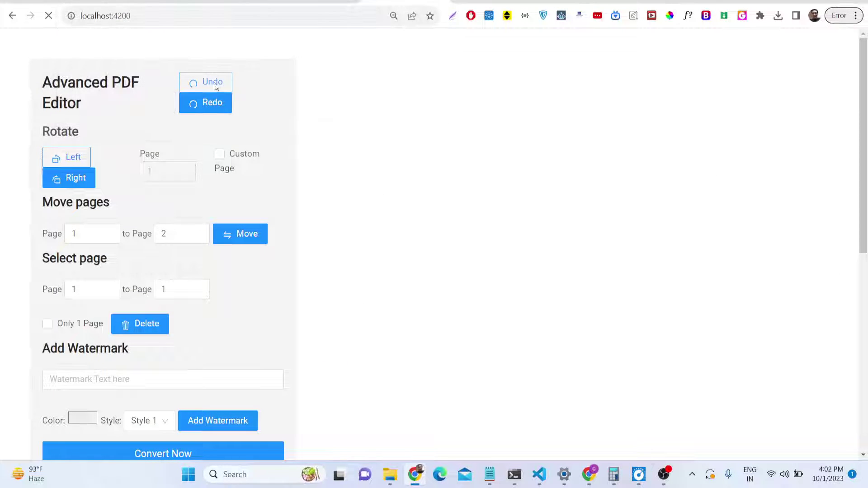
- Upload sample.pdf and submit it to the editor
{"action": "left_click", "coordinate": [422, 189]}
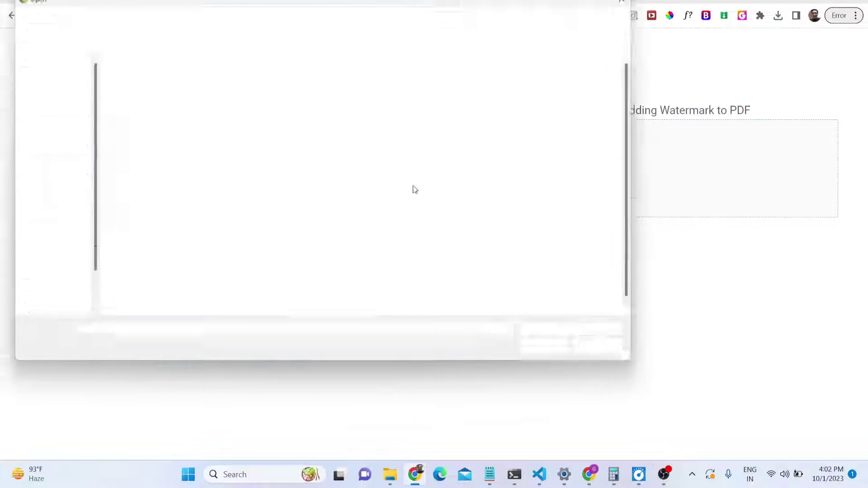
{"action": "double_click", "coordinate": [180, 306]}
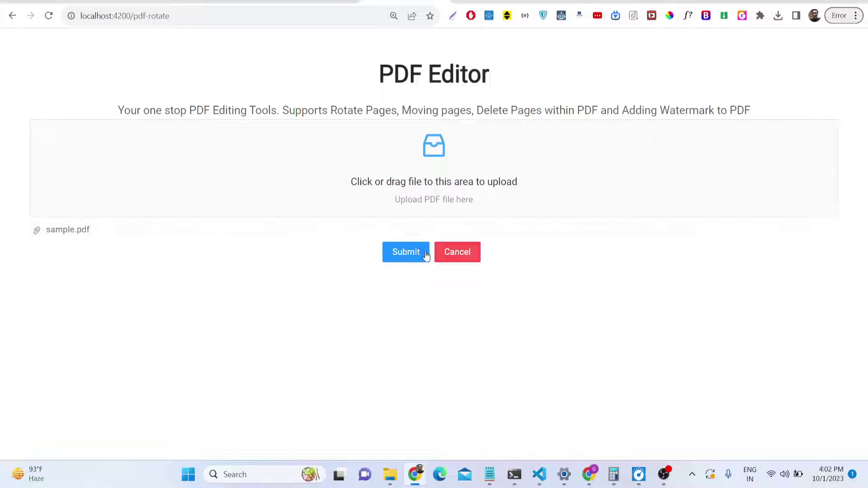
{"action": "left_click", "coordinate": [418, 252]}
{"action": "scroll", "coordinate": [213, 178], "scroll_direction": "down", "scroll_amount": 6}
- Enter CODING SHIKSHA as the watermark text
{"action": "scroll", "coordinate": [311, 189], "scroll_direction": "down", "scroll_amount": 2}
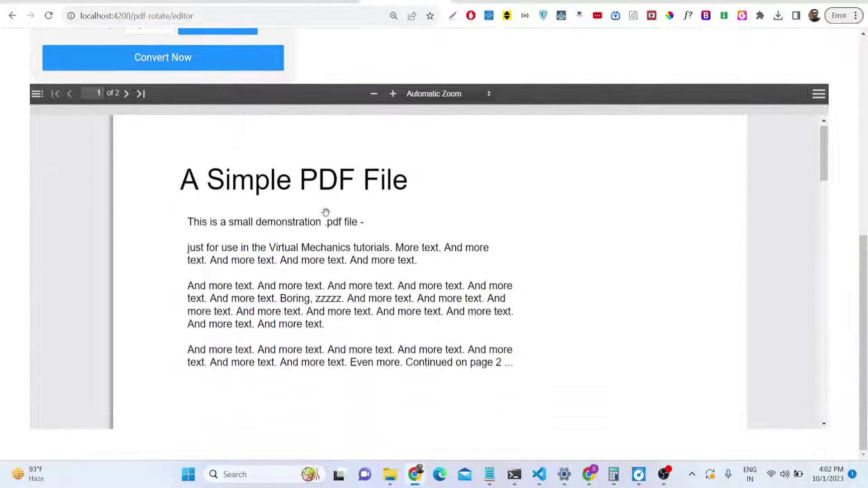
{"action": "scroll", "coordinate": [244, 104], "scroll_direction": "up", "scroll_amount": 3}
{"action": "left_click", "coordinate": [162, 101]}
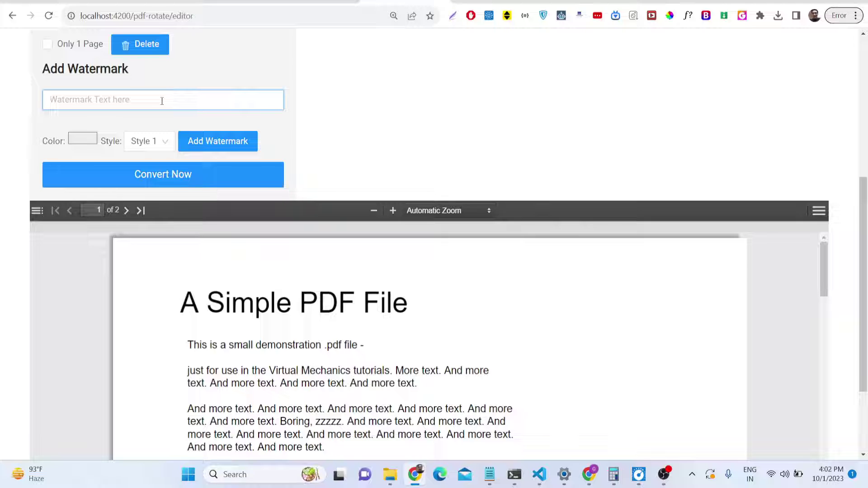
{"action": "type", "text": "CODING SHIKSHA"}
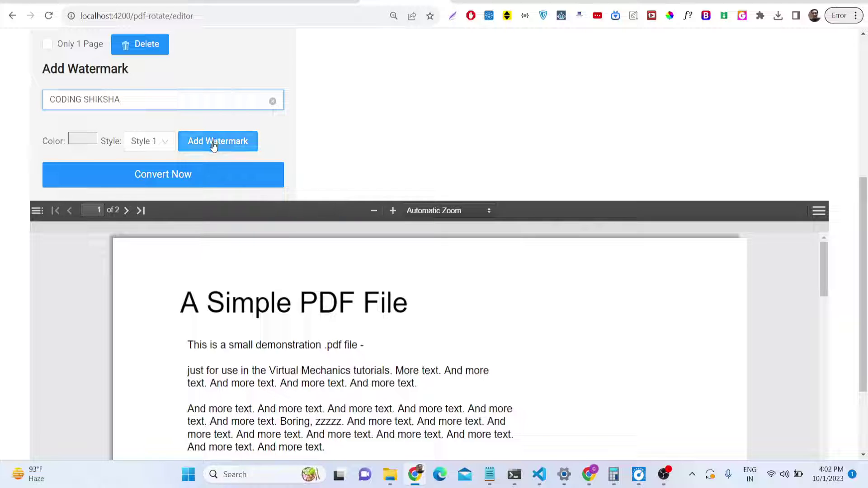
- Pick Style 2 and add the diagonal watermark to sample.pdf
{"action": "left_click", "coordinate": [158, 144]}
{"action": "left_click", "coordinate": [157, 189]}
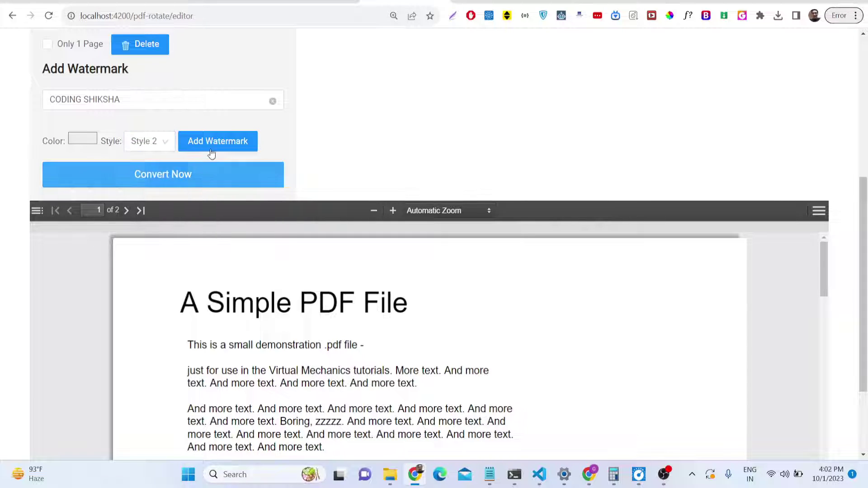
{"action": "left_click", "coordinate": [225, 141]}
{"action": "scroll", "coordinate": [490, 159], "scroll_direction": "down", "scroll_amount": 3}
{"action": "scroll", "coordinate": [468, 213], "scroll_direction": "down", "scroll_amount": 3}
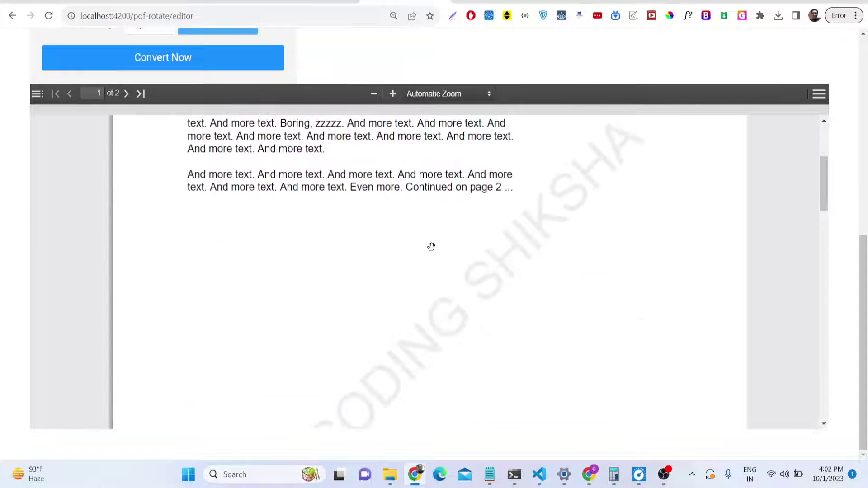
{"action": "scroll", "coordinate": [355, 308], "scroll_direction": "down", "scroll_amount": 2}
{"action": "scroll", "coordinate": [488, 197], "scroll_direction": "up", "scroll_amount": 1}
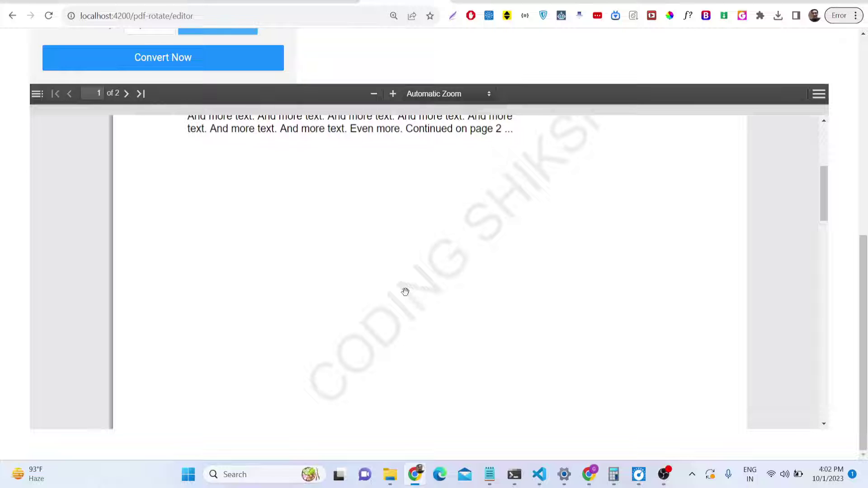
- Inspect the diagonal watermark across both pages of the preview
{"action": "key", "text": "ctrl+1"}
{"action": "mouse_move", "coordinate": [416, 366]}
{"action": "left_mouse_down"}
{"action": "mouse_move", "coordinate": [550, 288]}
{"action": "mouse_move", "coordinate": [668, 49]}
{"action": "left_mouse_up"}
{"action": "key", "text": "Escape"}
{"action": "scroll", "coordinate": [495, 258], "scroll_direction": "up", "scroll_amount": 4}
{"action": "scroll", "coordinate": [438, 245], "scroll_direction": "down", "scroll_amount": 8}
{"action": "scroll", "coordinate": [438, 244], "scroll_direction": "down", "scroll_amount": 3}
{"action": "scroll", "coordinate": [436, 256], "scroll_direction": "up", "scroll_amount": 3}
{"action": "scroll", "coordinate": [436, 255], "scroll_direction": "down", "scroll_amount": 5}
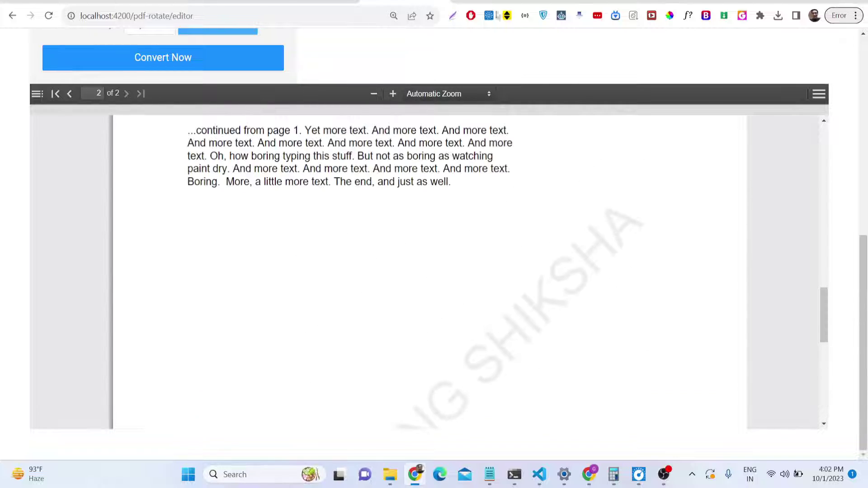
{"action": "scroll", "coordinate": [429, 122], "scroll_direction": "up", "scroll_amount": 5}
{"action": "scroll", "coordinate": [409, 104], "scroll_direction": "up", "scroll_amount": 9}
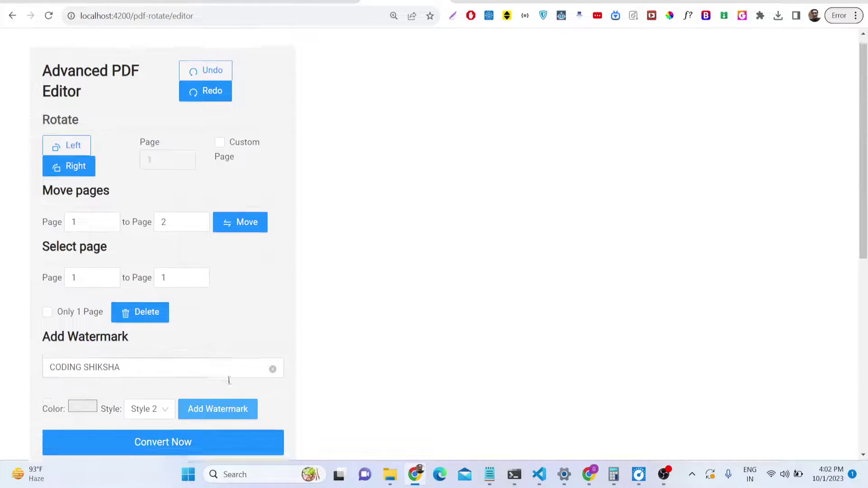
{"action": "scroll", "coordinate": [184, 261], "scroll_direction": "down", "scroll_amount": 5}
- Export as pdf-editor (4).pdf, check both watermarked pages, and return to the editor
{"action": "left_click", "coordinate": [184, 219]}
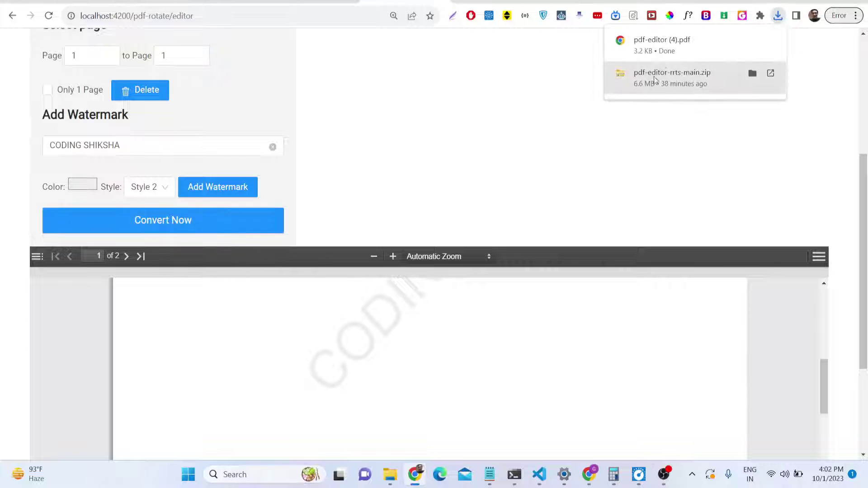
{"action": "left_click", "coordinate": [664, 62]}
{"action": "scroll", "coordinate": [488, 232], "scroll_direction": "down", "scroll_amount": 4}
{"action": "scroll", "coordinate": [511, 253], "scroll_direction": "up", "scroll_amount": 4}
{"action": "scroll", "coordinate": [558, 285], "scroll_direction": "down", "scroll_amount": 4}
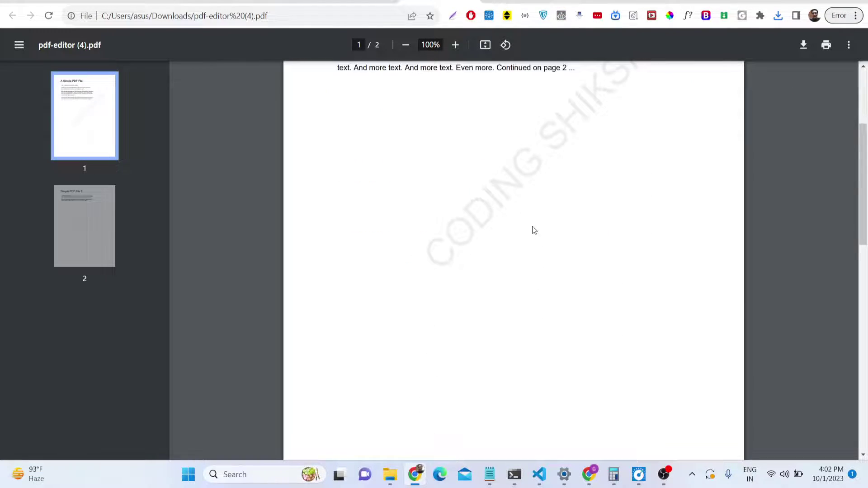
{"action": "scroll", "coordinate": [563, 180], "scroll_direction": "up", "scroll_amount": 4}
{"action": "scroll", "coordinate": [562, 181], "scroll_direction": "down", "scroll_amount": 10}
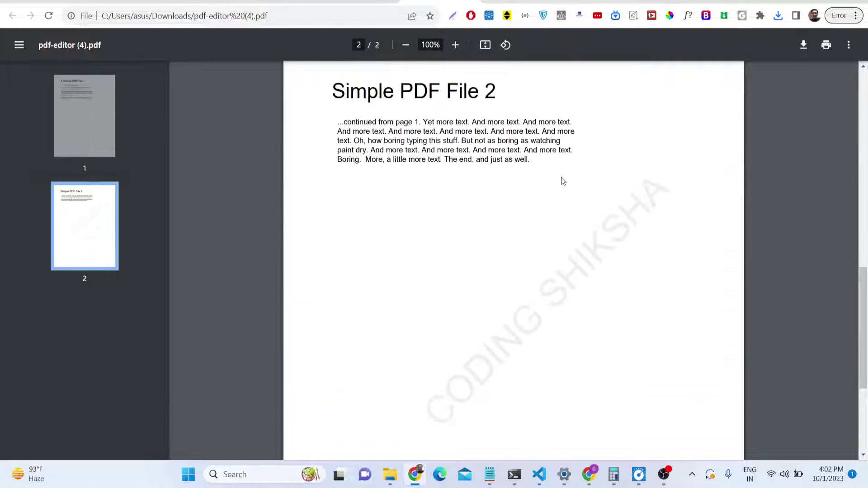
{"action": "scroll", "coordinate": [602, 222], "scroll_direction": "up", "scroll_amount": 5}
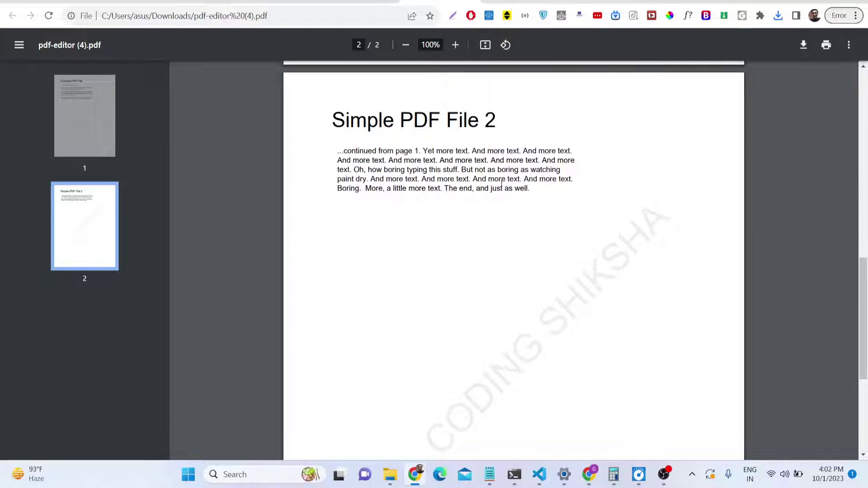
{"action": "key", "text": "ctrl+Tab"}
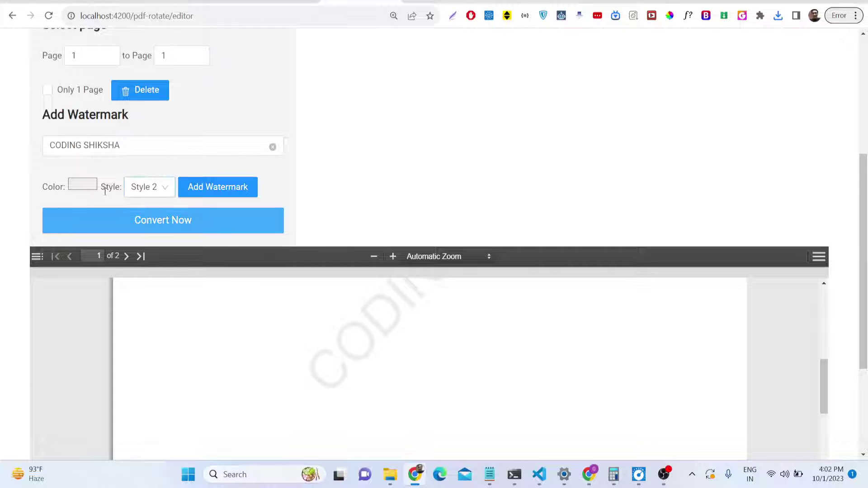
- Set the watermark colour to red (245, 5, 5)
{"action": "left_click", "coordinate": [87, 184]}
{"action": "left_click", "coordinate": [196, 215]}
{"action": "left_click_drag", "start_coordinate": [196, 215], "coordinate": [208, 196]}
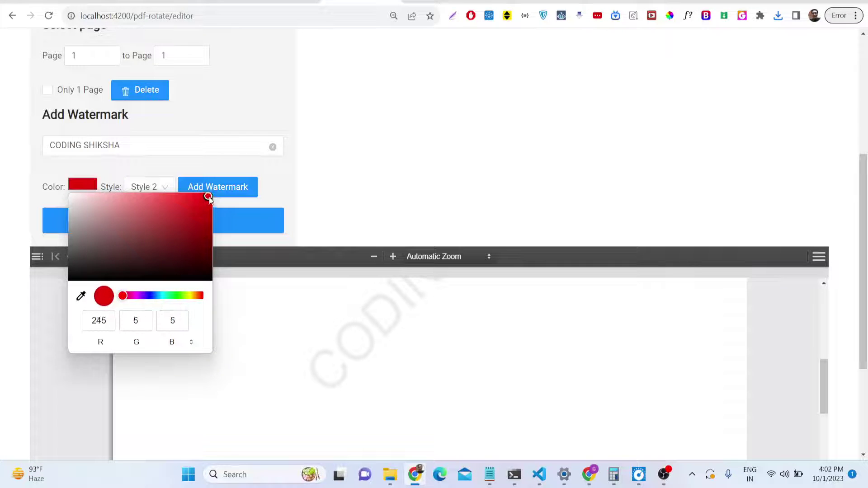
{"action": "left_click", "coordinate": [263, 185]}
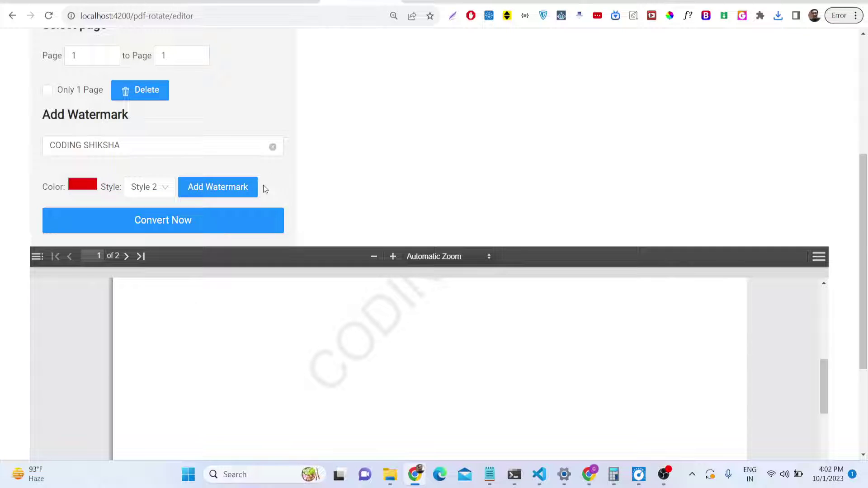
- Add the watermark, undo it, then stamp the red CODING SHIKSHA watermark again
{"action": "left_click", "coordinate": [233, 193]}
{"action": "scroll", "coordinate": [284, 170], "scroll_direction": "up", "scroll_amount": 5}
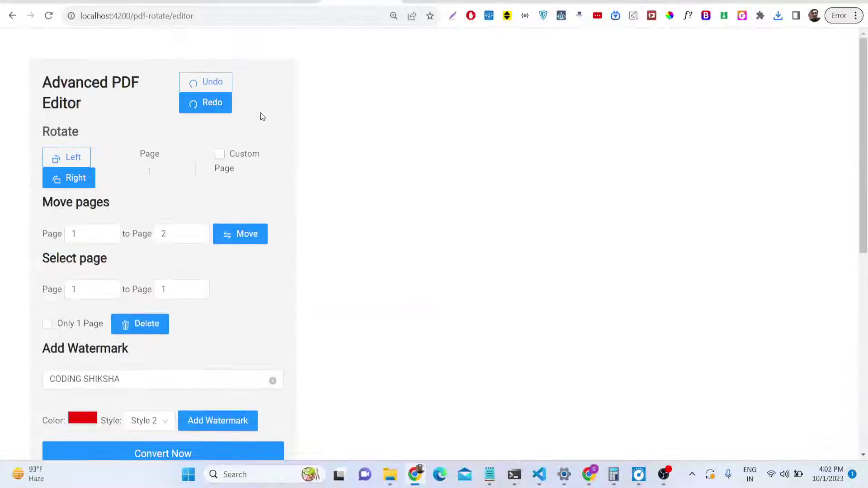
{"action": "left_click", "coordinate": [203, 81]}
{"action": "scroll", "coordinate": [240, 202], "scroll_direction": "down", "scroll_amount": 5}
{"action": "scroll", "coordinate": [240, 201], "scroll_direction": "down", "scroll_amount": 1}
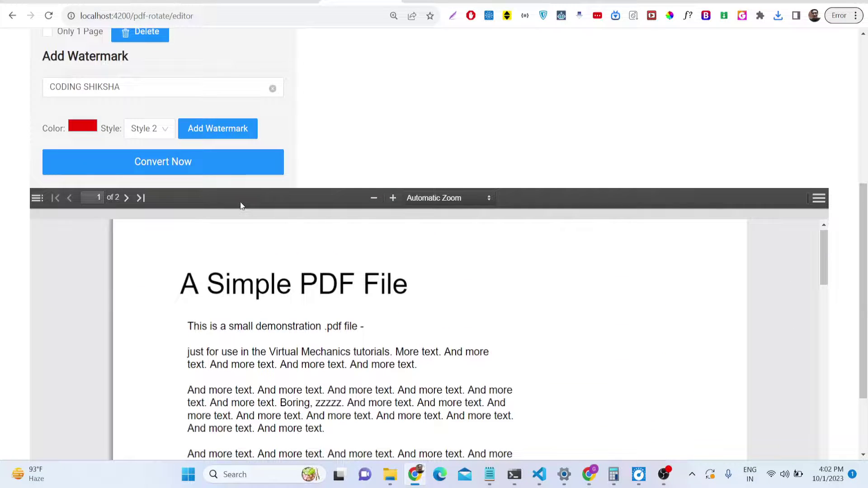
{"action": "left_click", "coordinate": [229, 130]}
{"action": "scroll", "coordinate": [397, 175], "scroll_direction": "down", "scroll_amount": 2}
{"action": "scroll", "coordinate": [467, 223], "scroll_direction": "down", "scroll_amount": 12}
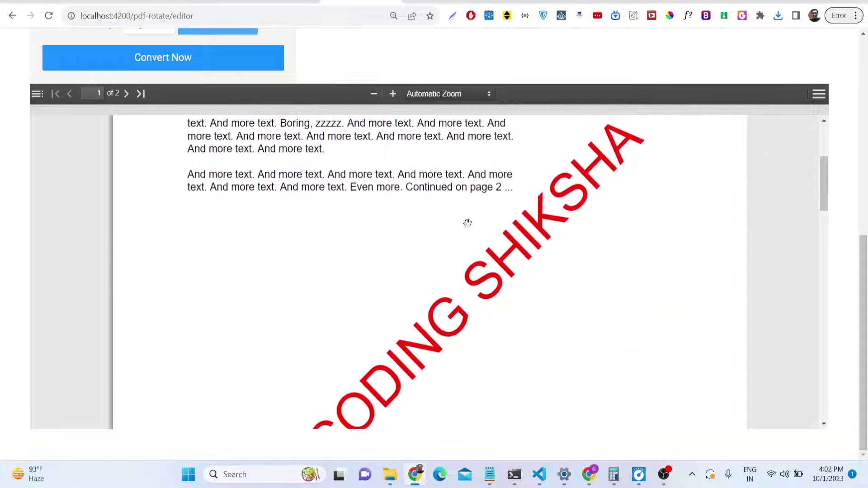
{"action": "scroll", "coordinate": [483, 239], "scroll_direction": "up", "scroll_amount": 3}
{"action": "scroll", "coordinate": [483, 239], "scroll_direction": "down", "scroll_amount": 8}
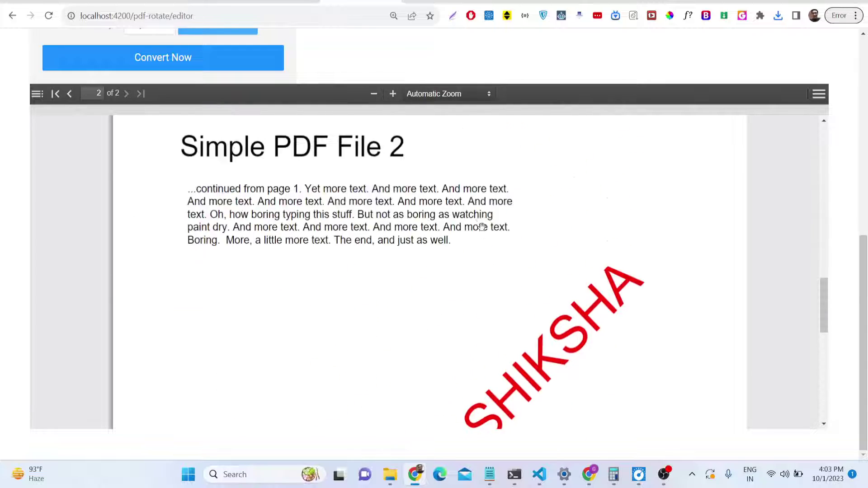
{"action": "scroll", "coordinate": [483, 239], "scroll_direction": "up", "scroll_amount": 5}
- Download the result as pdf-editor (5).pdf, view it, and return to the editor
{"action": "left_click", "coordinate": [220, 70]}
{"action": "left_click", "coordinate": [644, 47]}
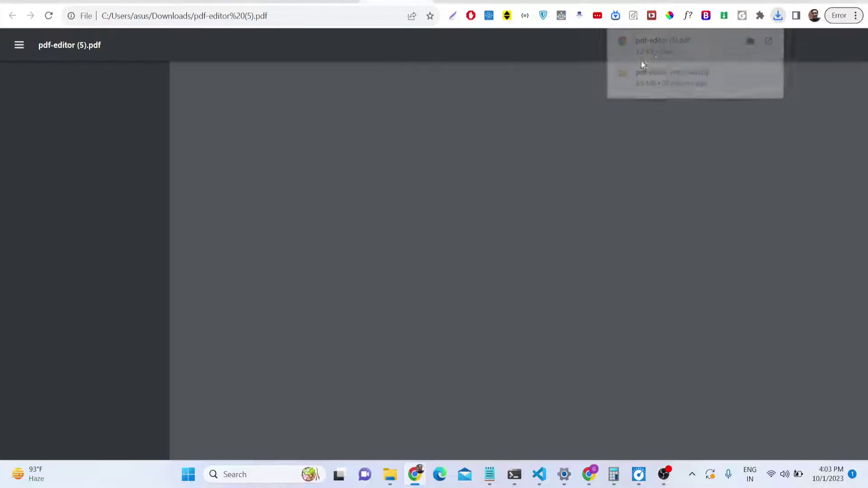
{"action": "scroll", "coordinate": [463, 200], "scroll_direction": "down", "scroll_amount": 5}
{"action": "scroll", "coordinate": [464, 201], "scroll_direction": "down", "scroll_amount": 10}
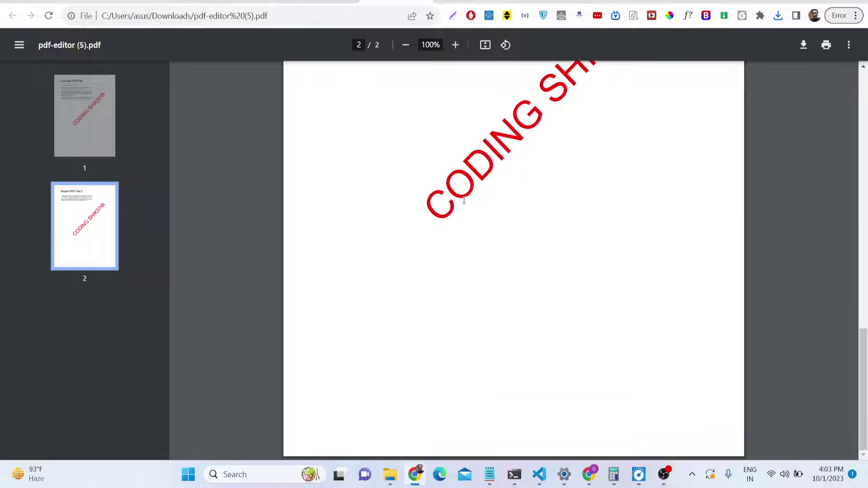
{"action": "left_click", "coordinate": [339, 3]}
{"action": "scroll", "coordinate": [252, 198], "scroll_direction": "up", "scroll_amount": 5}
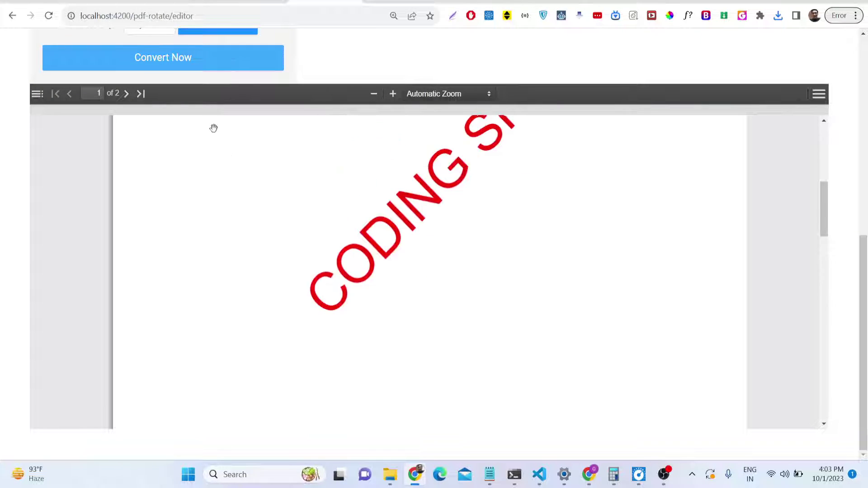
- Delete page range 1 to 1, leaving only the 'A Simple PDF File' page
{"action": "scroll", "coordinate": [337, 53], "scroll_direction": "up", "scroll_amount": 4}
{"action": "scroll", "coordinate": [338, 53], "scroll_direction": "up", "scroll_amount": 4}
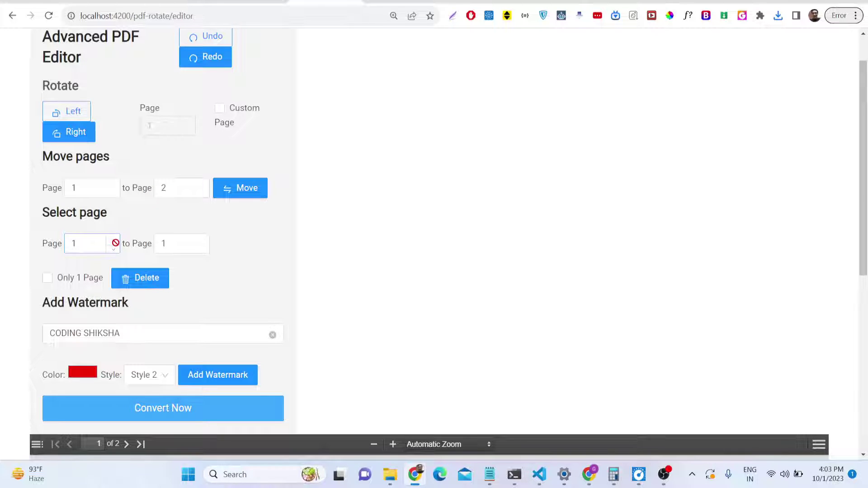
{"action": "scroll", "coordinate": [181, 211], "scroll_direction": "down", "scroll_amount": 3}
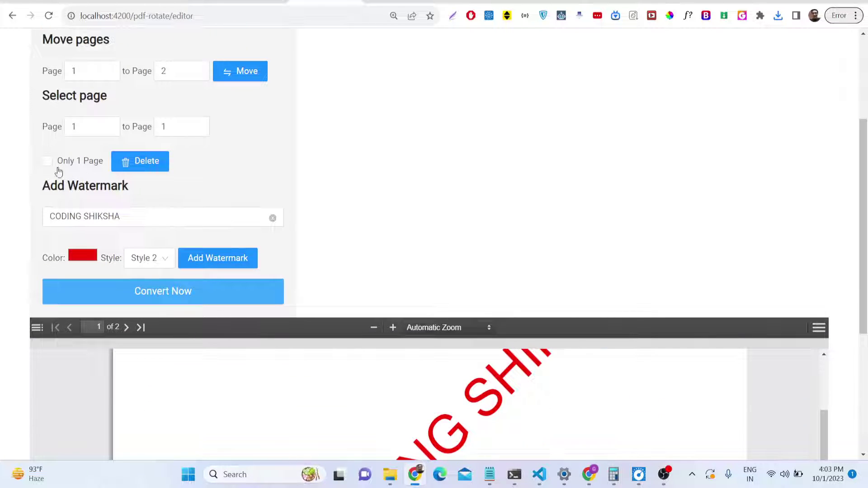
{"action": "double_click", "coordinate": [74, 127]}
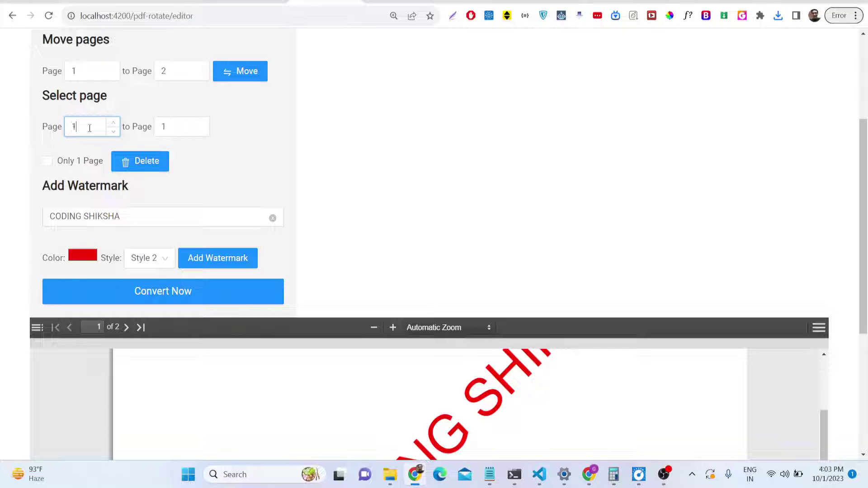
{"action": "double_click", "coordinate": [156, 128]}
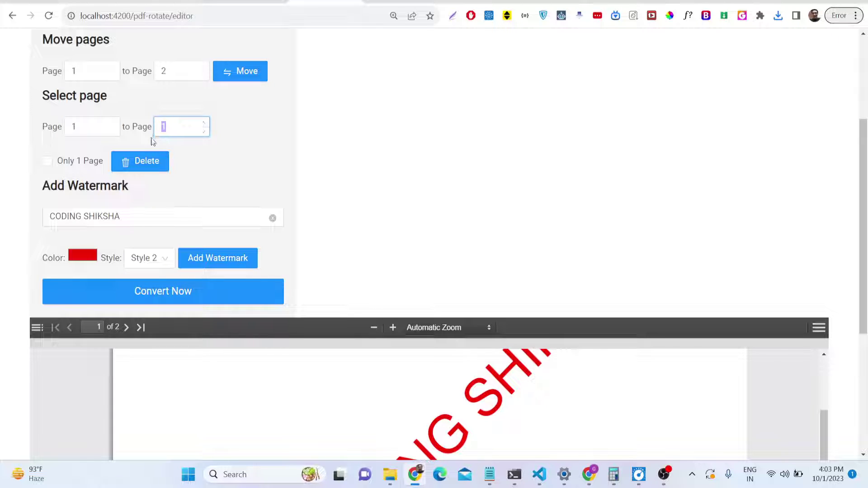
{"action": "left_click", "coordinate": [151, 162]}
{"action": "scroll", "coordinate": [339, 239], "scroll_direction": "down", "scroll_amount": 5}
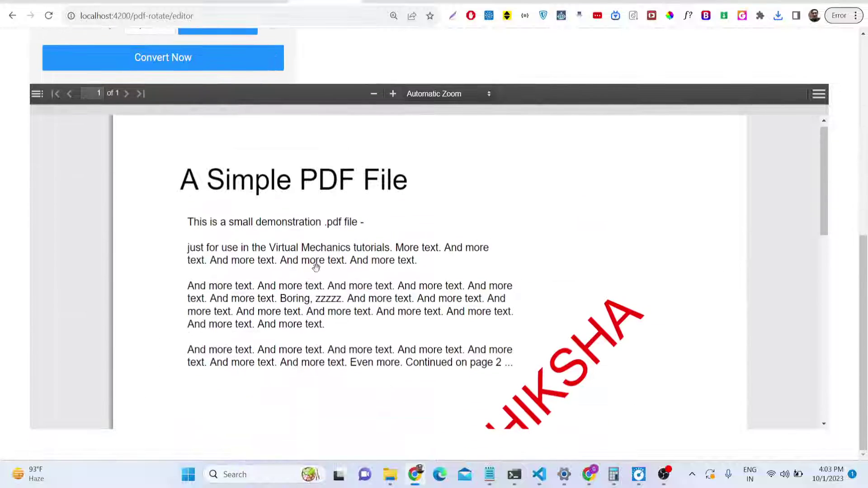
{"action": "scroll", "coordinate": [272, 219], "scroll_direction": "down", "scroll_amount": 3}
{"action": "scroll", "coordinate": [180, 188], "scroll_direction": "up", "scroll_amount": 3}
{"action": "scroll", "coordinate": [126, 93], "scroll_direction": "up", "scroll_amount": 3}
- Download the one-page version as pdf-editor (6).pdf, check it, and return
{"action": "left_click", "coordinate": [175, 176]}
{"action": "left_click", "coordinate": [633, 52]}
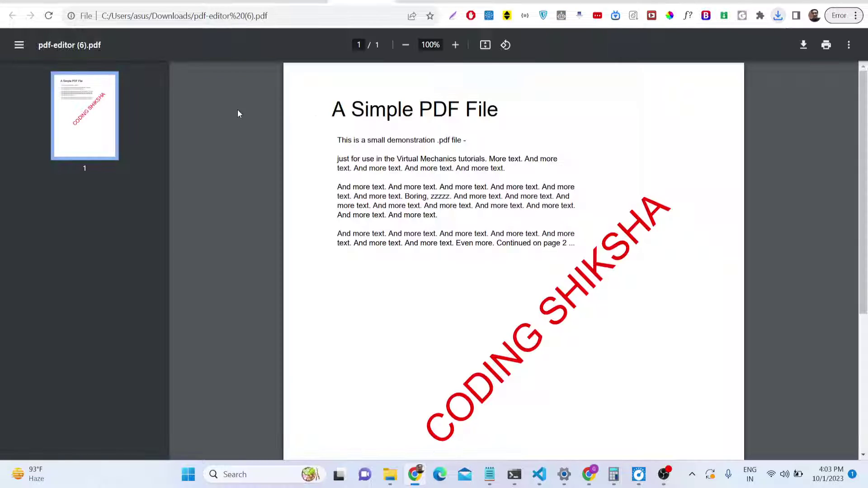
{"action": "scroll", "coordinate": [408, 206], "scroll_direction": "down", "scroll_amount": 5}
{"action": "scroll", "coordinate": [408, 207], "scroll_direction": "up", "scroll_amount": 5}
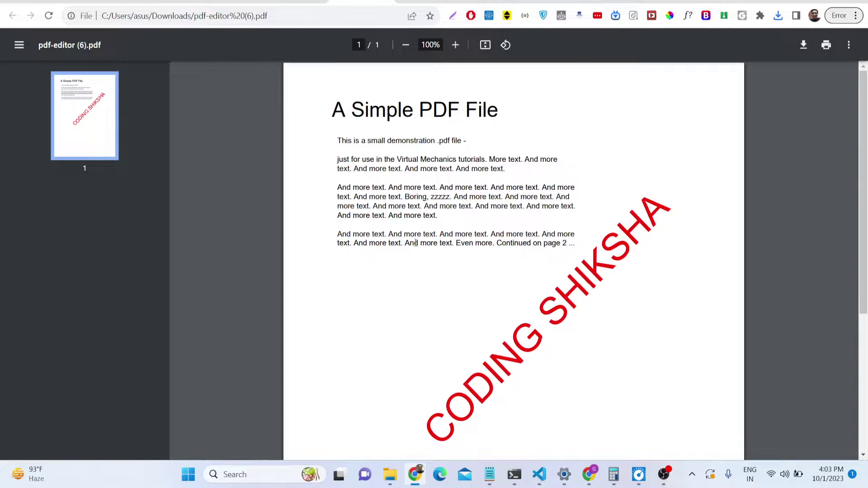
{"action": "left_click", "coordinate": [294, 4]}
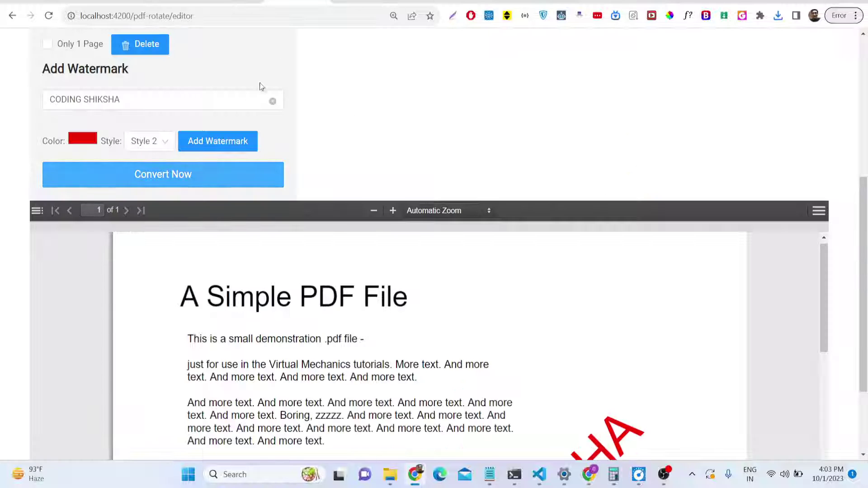
- Delete the chosen page once more
{"action": "scroll", "coordinate": [194, 154], "scroll_direction": "up", "scroll_amount": 4}
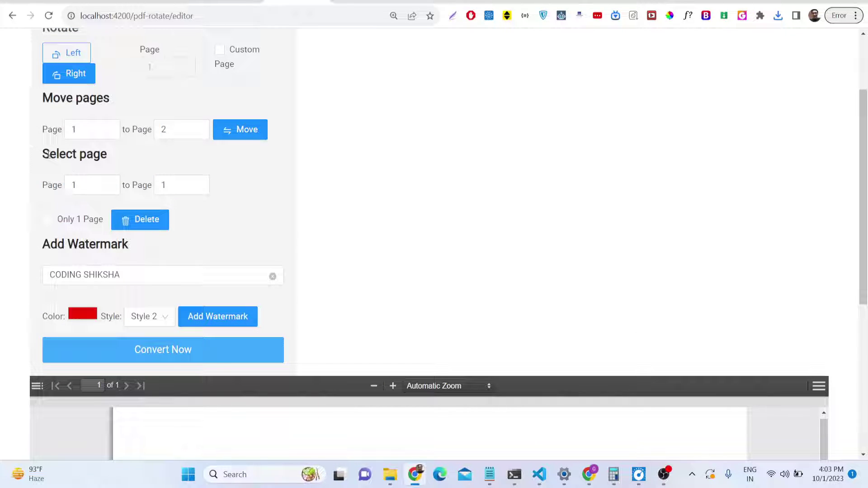
{"action": "left_click_drag", "start_coordinate": [49, 155], "coordinate": [130, 156]}
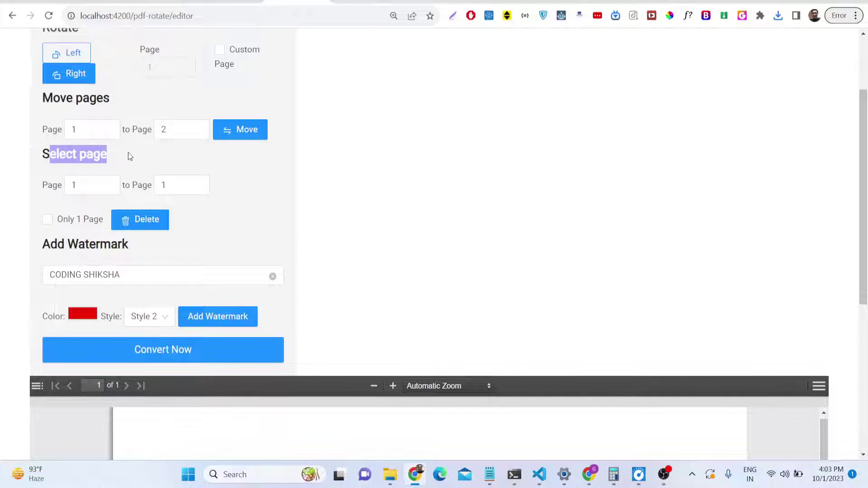
{"action": "left_click", "coordinate": [127, 216]}
{"action": "scroll", "coordinate": [173, 229], "scroll_direction": "down", "scroll_amount": 5}
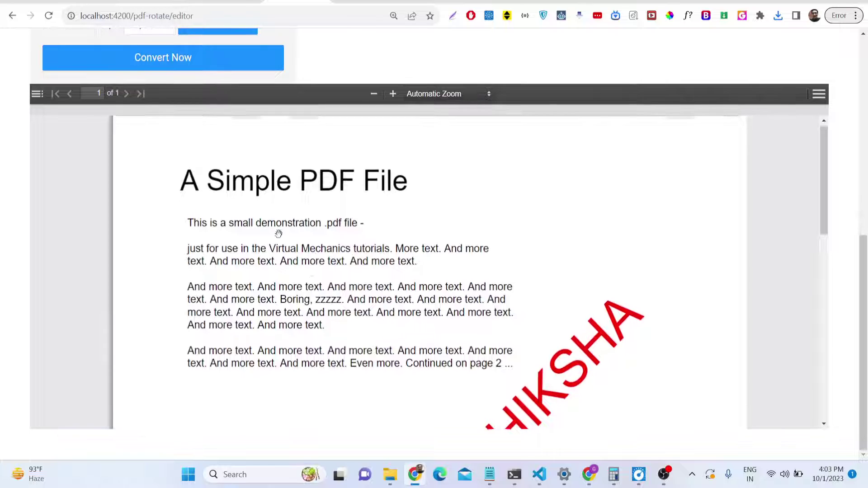
{"action": "scroll", "coordinate": [279, 234], "scroll_direction": "up", "scroll_amount": 4}
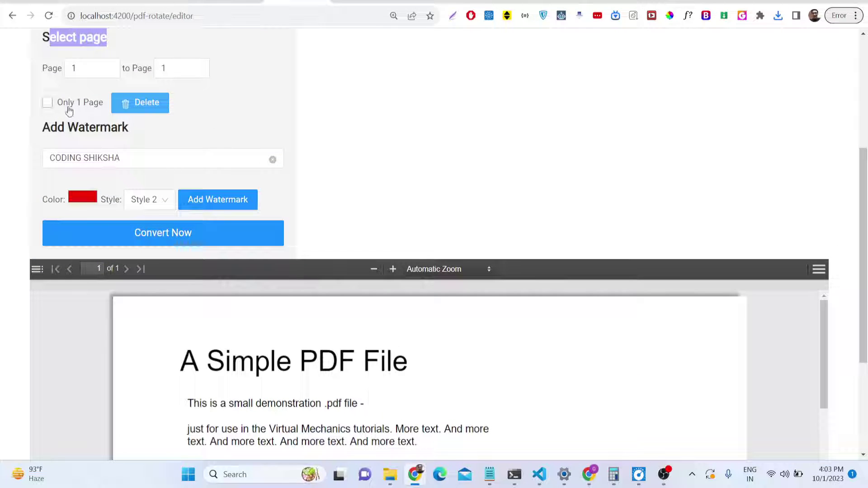
- Delete one page using the Only 1 Page option, then clear the editor path from the URL
{"action": "left_click", "coordinate": [48, 103]}
{"action": "left_click", "coordinate": [129, 103]}
{"action": "scroll", "coordinate": [324, 187], "scroll_direction": "up", "scroll_amount": 5}
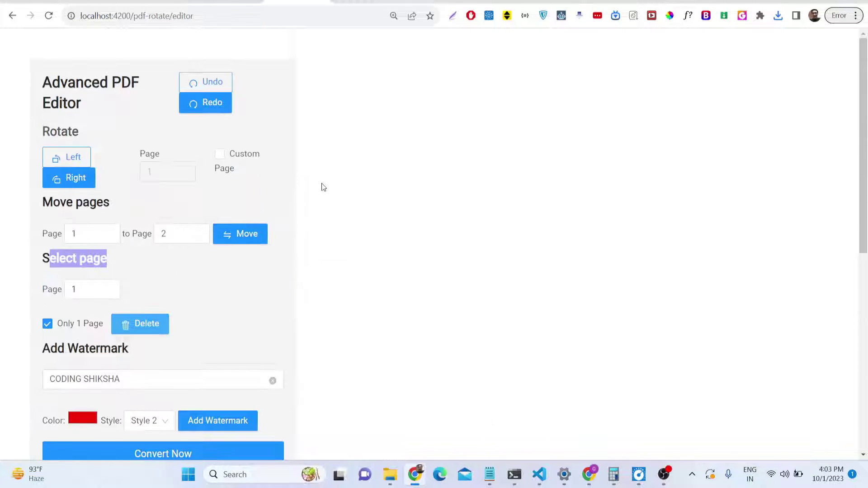
{"action": "left_click_drag", "start_coordinate": [223, 16], "coordinate": [135, 42]}
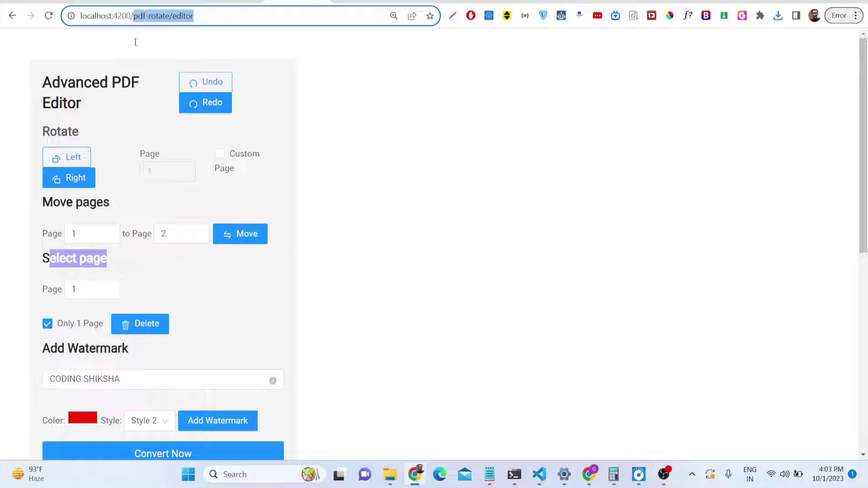
{"action": "key", "text": "BackSpace"}
- Load the start page and upload bulkfile.pdf for editing
{"action": "key", "text": "Return"}
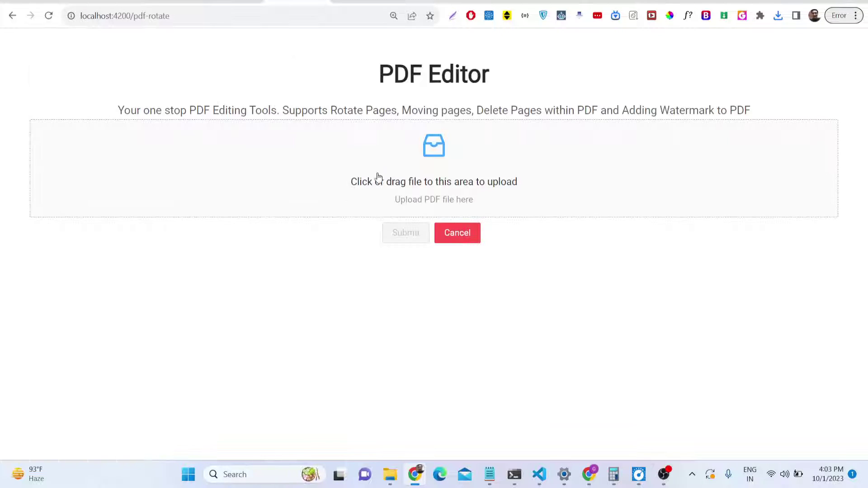
{"action": "left_click", "coordinate": [383, 177]}
{"action": "double_click", "coordinate": [197, 270]}
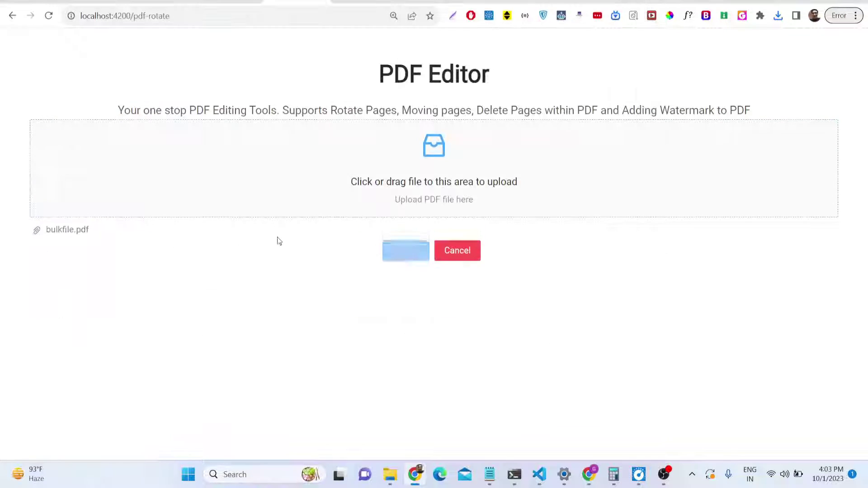
{"action": "left_click", "coordinate": [405, 252]}
{"action": "scroll", "coordinate": [344, 229], "scroll_direction": "down", "scroll_amount": 9}
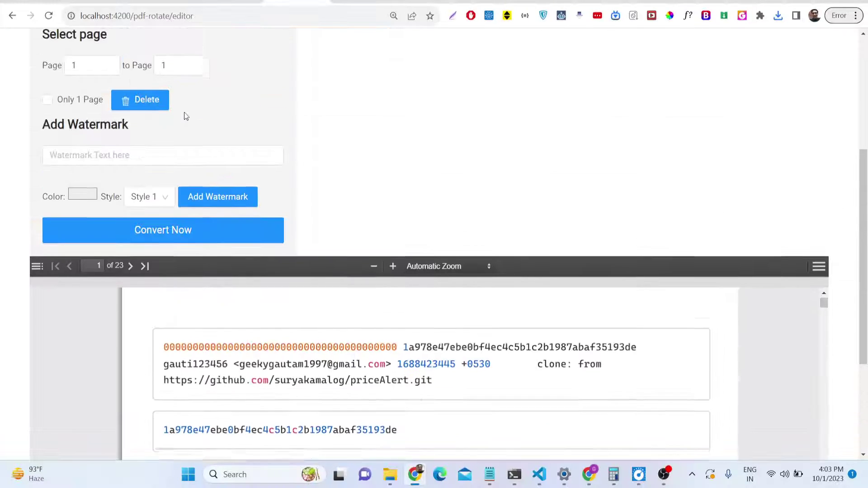
{"action": "scroll", "coordinate": [185, 116], "scroll_direction": "up", "scroll_amount": 4}
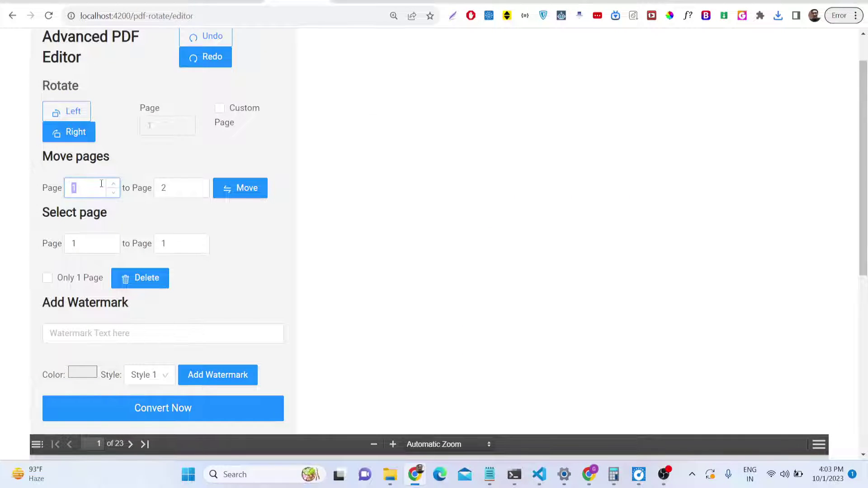
- Move page 1 to page 2
{"action": "left_click", "coordinate": [176, 188]}
{"action": "left_click", "coordinate": [238, 189]}
{"action": "scroll", "coordinate": [393, 227], "scroll_direction": "down", "scroll_amount": 5}
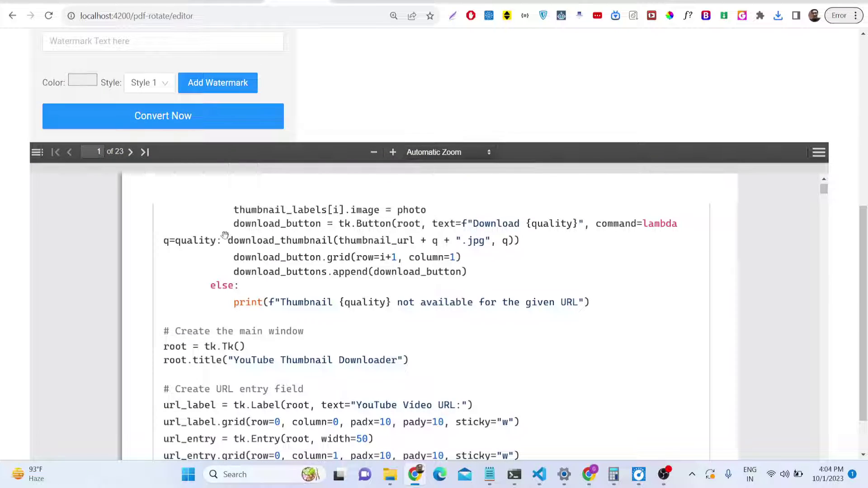
{"action": "scroll", "coordinate": [255, 247], "scroll_direction": "down", "scroll_amount": 10}
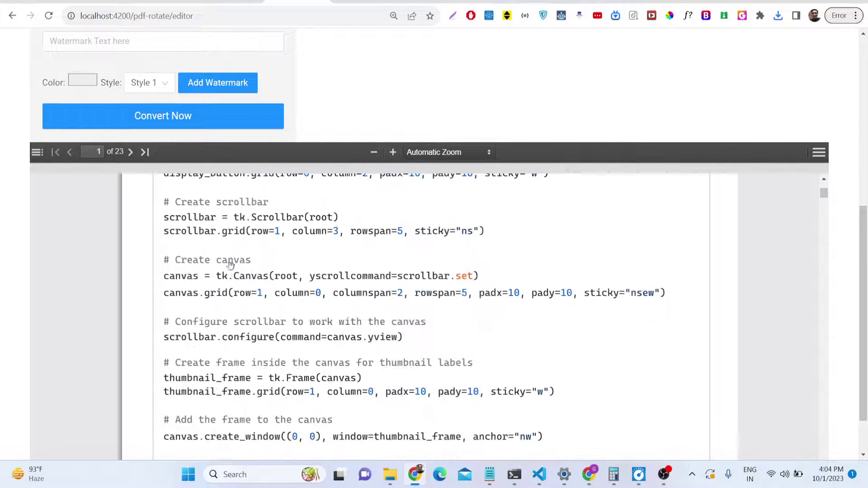
{"action": "scroll", "coordinate": [321, 319], "scroll_direction": "down", "scroll_amount": 4}
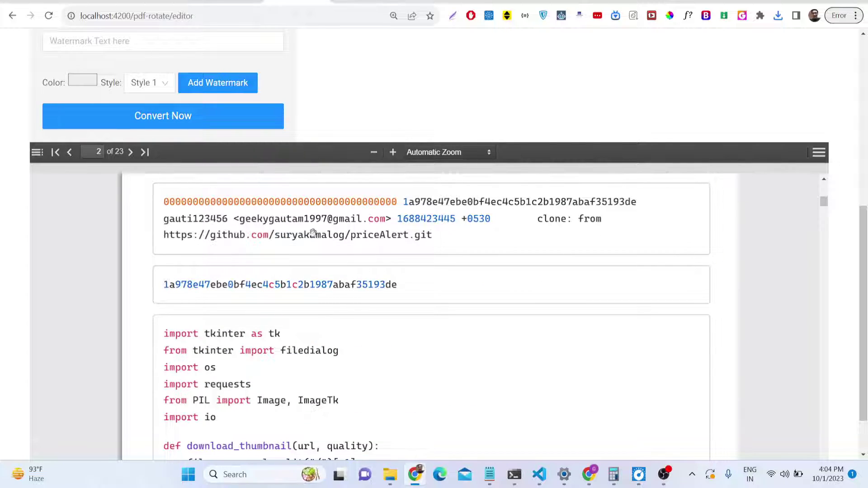
{"action": "scroll", "coordinate": [243, 293], "scroll_direction": "up", "scroll_amount": 4}
{"action": "scroll", "coordinate": [307, 271], "scroll_direction": "up", "scroll_amount": 3}
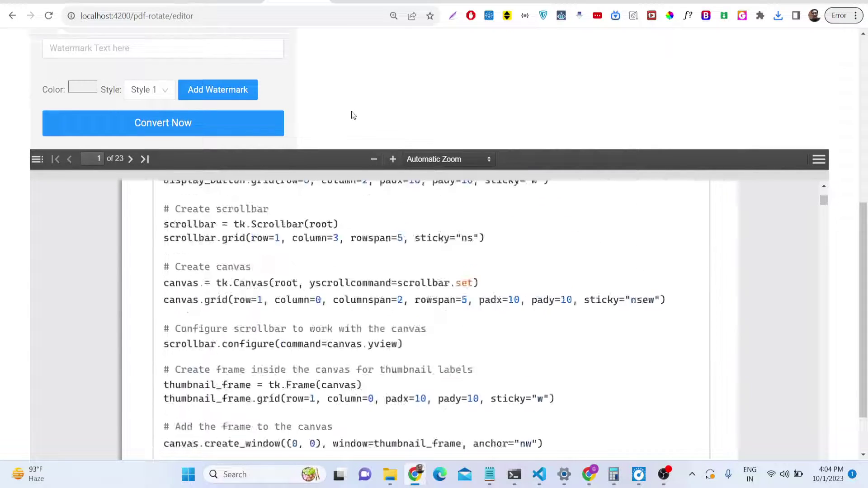
{"action": "scroll", "coordinate": [350, 114], "scroll_direction": "up", "scroll_amount": 8}
- Move page 5 to position 1
{"action": "double_click", "coordinate": [100, 232]}
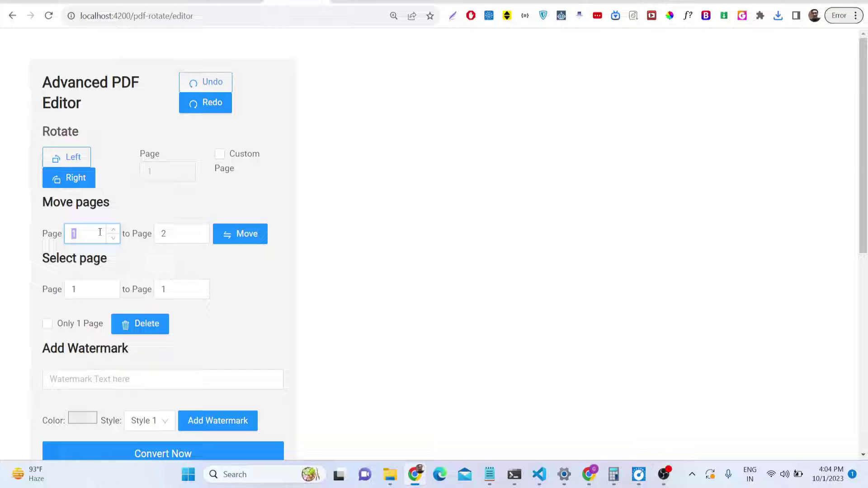
{"action": "type", "text": "5"}
{"action": "double_click", "coordinate": [170, 233]}
{"action": "type", "text": "1"}
{"action": "left_click", "coordinate": [231, 242]}
{"action": "scroll", "coordinate": [231, 241], "scroll_direction": "down", "scroll_amount": 8}
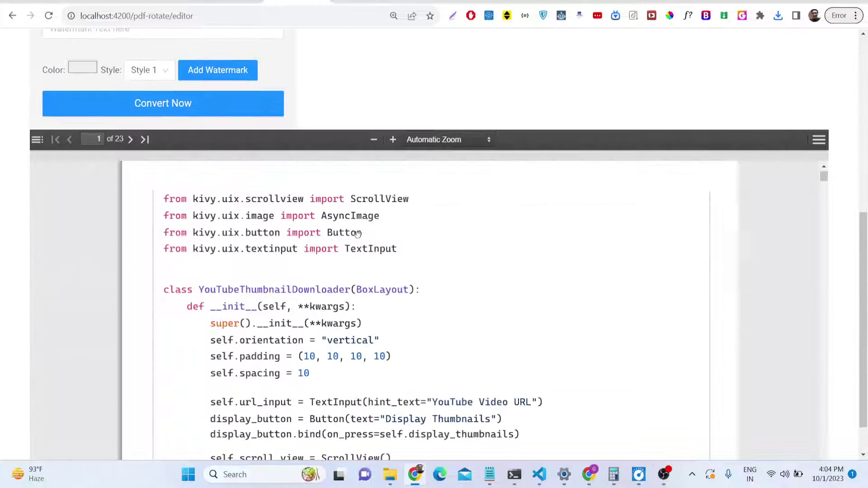
{"action": "scroll", "coordinate": [374, 256], "scroll_direction": "down", "scroll_amount": 6}
{"action": "scroll", "coordinate": [375, 259], "scroll_direction": "down", "scroll_amount": 10}
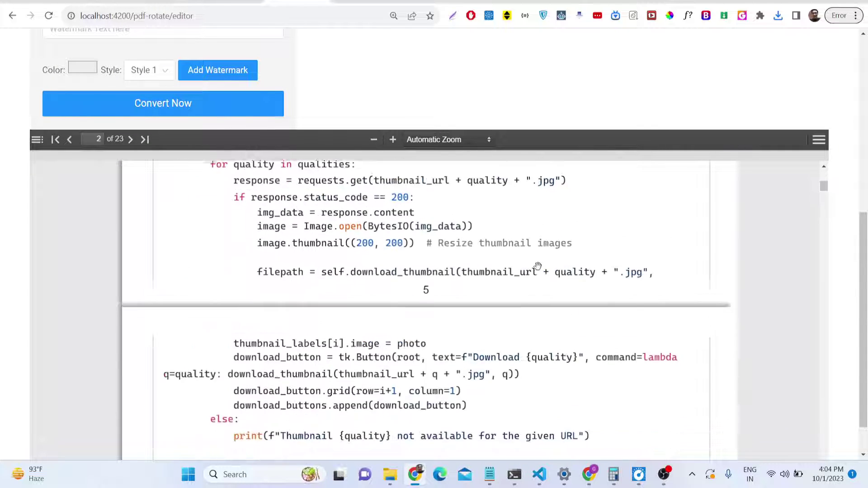
{"action": "scroll", "coordinate": [281, 115], "scroll_direction": "up", "scroll_amount": 8}
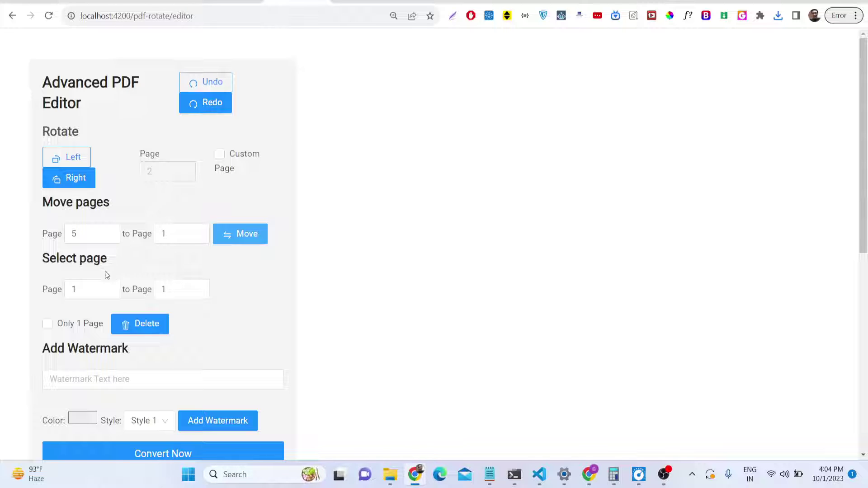
{"action": "scroll", "coordinate": [220, 268], "scroll_direction": "down", "scroll_amount": 4}
- Add a SAMPLE CODE watermark in Style 3 to the PDF
{"action": "left_click", "coordinate": [158, 204]}
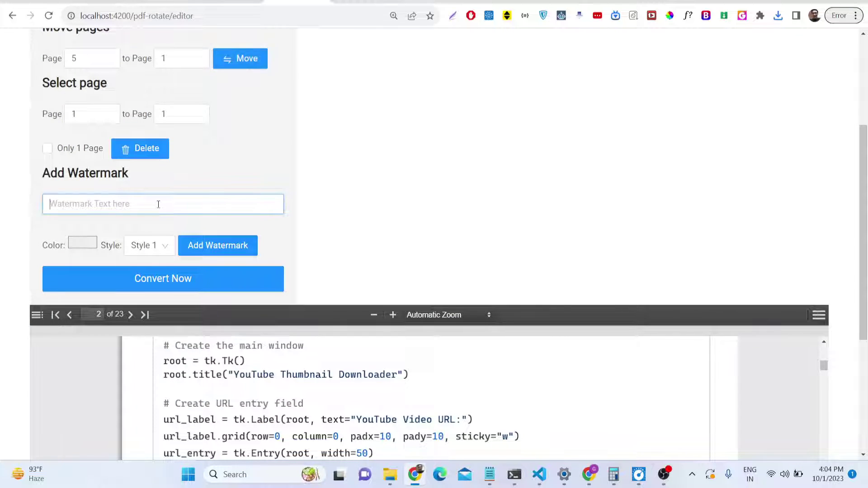
{"action": "type", "text": "SAMPLE CODE"}
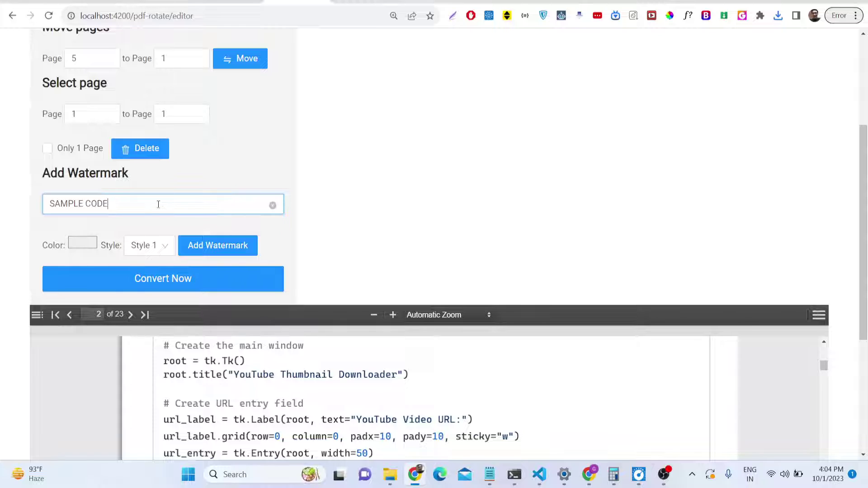
{"action": "left_click", "coordinate": [155, 244]}
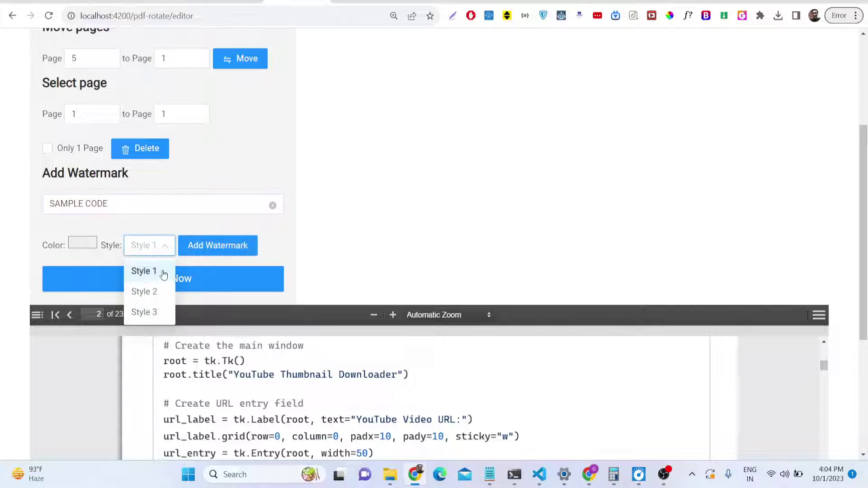
{"action": "left_click", "coordinate": [150, 311]}
{"action": "left_click", "coordinate": [205, 247]}
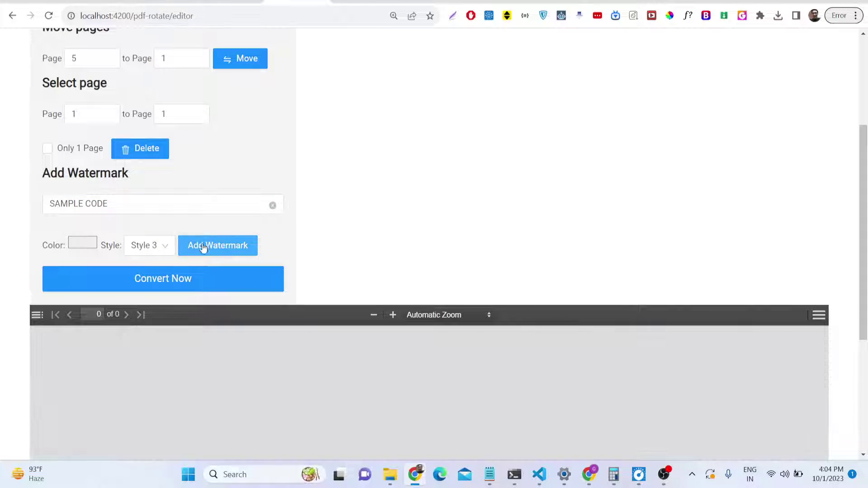
- Convert and download the PDF as pdf-editor (7).pdf, review it, then return to the editor
{"action": "scroll", "coordinate": [545, 195], "scroll_direction": "down", "scroll_amount": 2}
{"action": "scroll", "coordinate": [544, 196], "scroll_direction": "down", "scroll_amount": 2}
{"action": "scroll", "coordinate": [538, 263], "scroll_direction": "down", "scroll_amount": 15}
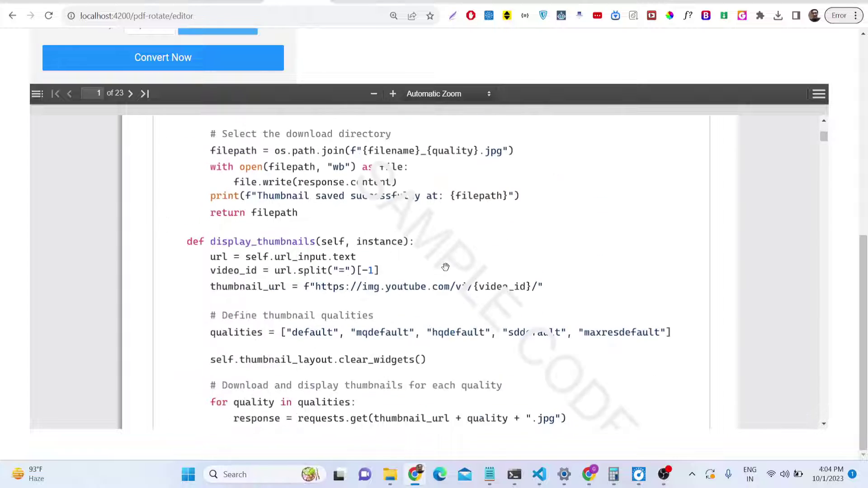
{"action": "scroll", "coordinate": [470, 265], "scroll_direction": "up", "scroll_amount": 4}
{"action": "scroll", "coordinate": [376, 235], "scroll_direction": "down", "scroll_amount": 20}
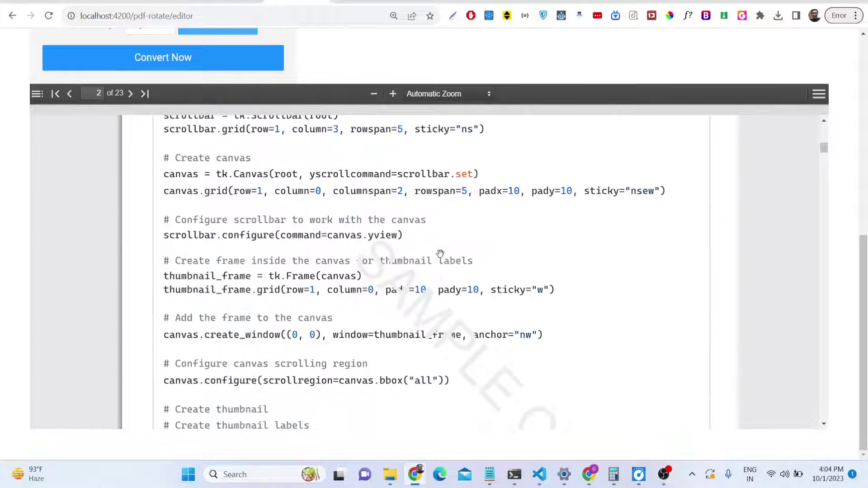
{"action": "scroll", "coordinate": [440, 253], "scroll_direction": "up", "scroll_amount": 6}
{"action": "left_click", "coordinate": [211, 68]}
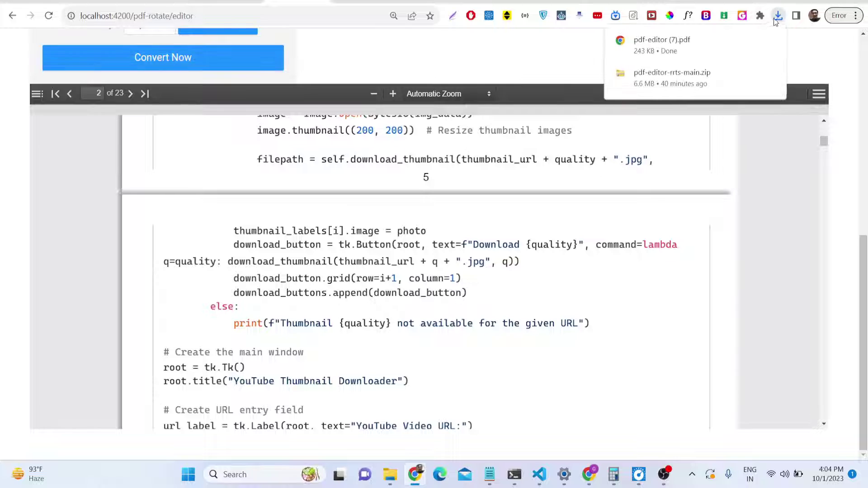
{"action": "left_click", "coordinate": [738, 36]}
{"action": "scroll", "coordinate": [480, 230], "scroll_direction": "down", "scroll_amount": 5}
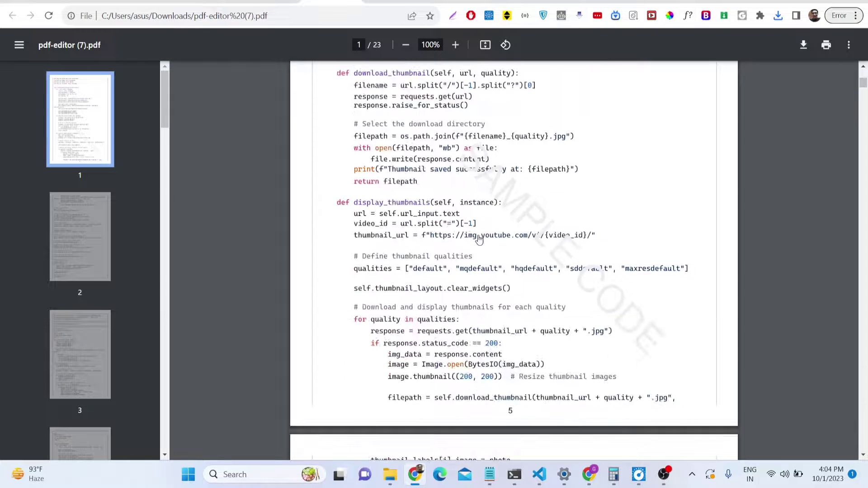
{"action": "scroll", "coordinate": [649, 291], "scroll_direction": "down", "scroll_amount": 15}
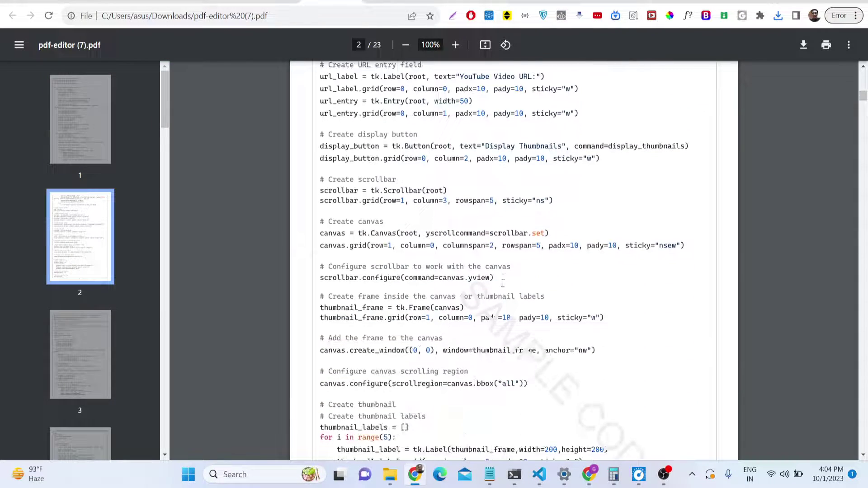
{"action": "left_click", "coordinate": [271, 2]}
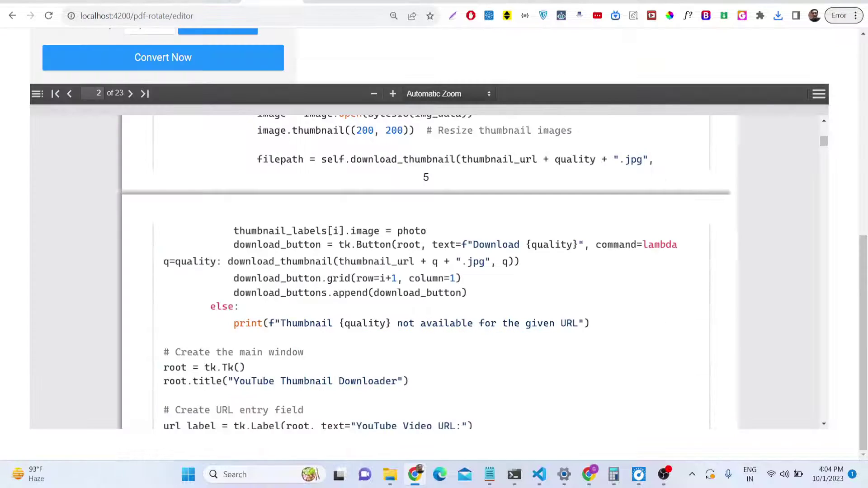
{"action": "scroll", "coordinate": [223, 76], "scroll_direction": "up", "scroll_amount": 10}
- Switch the SAMPLE CODE watermark to Style 2 and reapply it
{"action": "scroll", "coordinate": [223, 80], "scroll_direction": "down", "scroll_amount": 9}
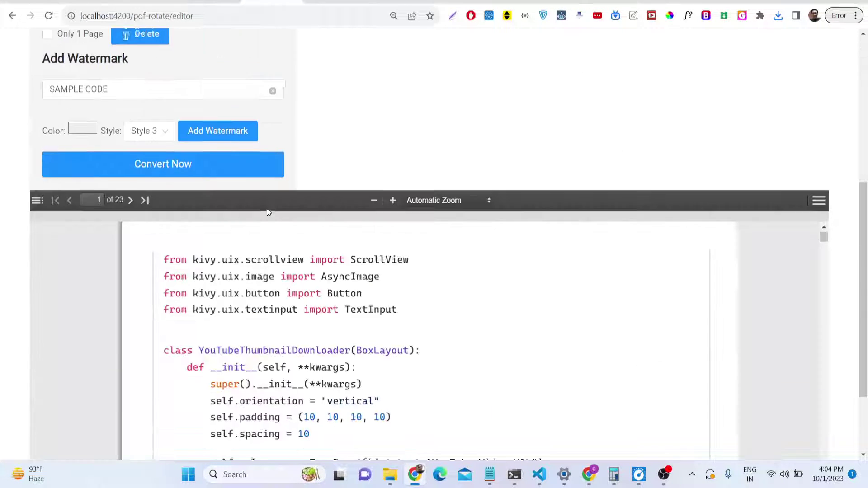
{"action": "scroll", "coordinate": [215, 117], "scroll_direction": "up", "scroll_amount": 3}
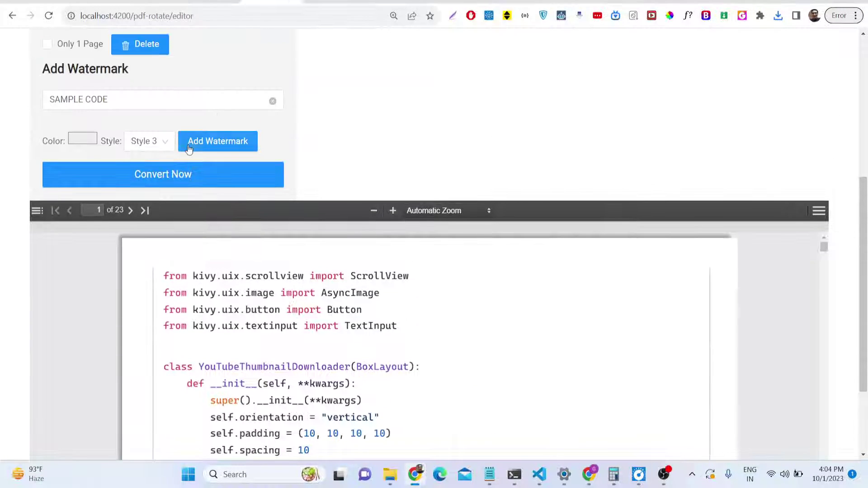
{"action": "left_click", "coordinate": [152, 141]}
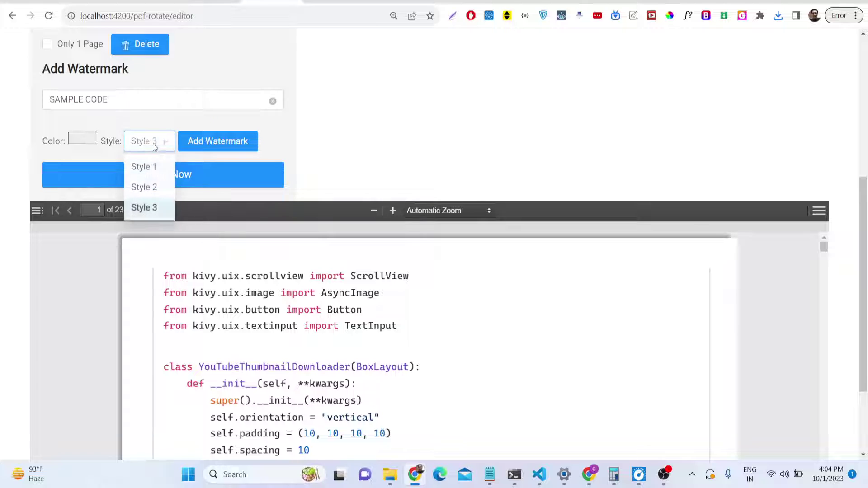
{"action": "left_click", "coordinate": [143, 188]}
{"action": "left_click", "coordinate": [194, 147]}
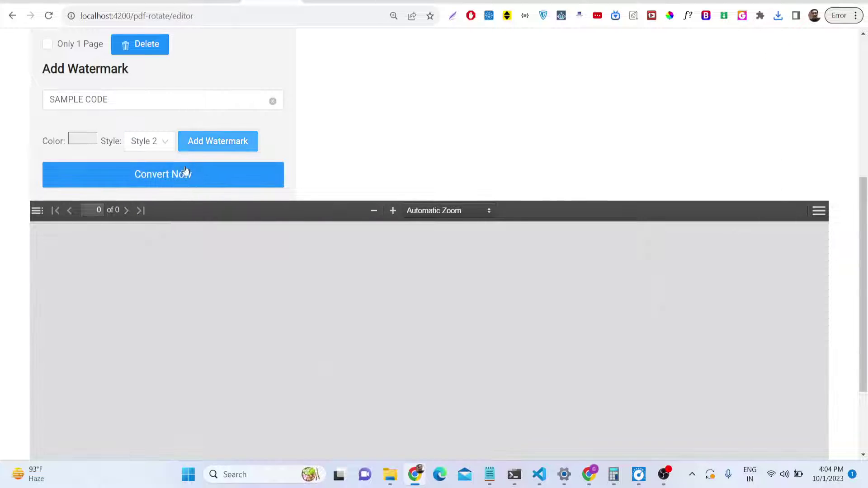
- Convert and download the result, then open pdf-editor (9).pdf and scroll through its pages
{"action": "scroll", "coordinate": [478, 194], "scroll_direction": "down", "scroll_amount": 3}
{"action": "scroll", "coordinate": [479, 194], "scroll_direction": "down", "scroll_amount": 5}
{"action": "scroll", "coordinate": [364, 219], "scroll_direction": "up", "scroll_amount": 5}
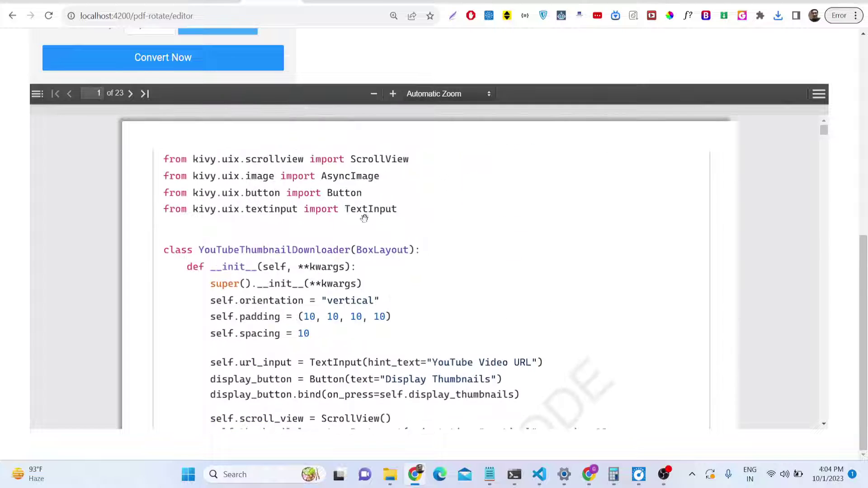
{"action": "left_click", "coordinate": [193, 62]}
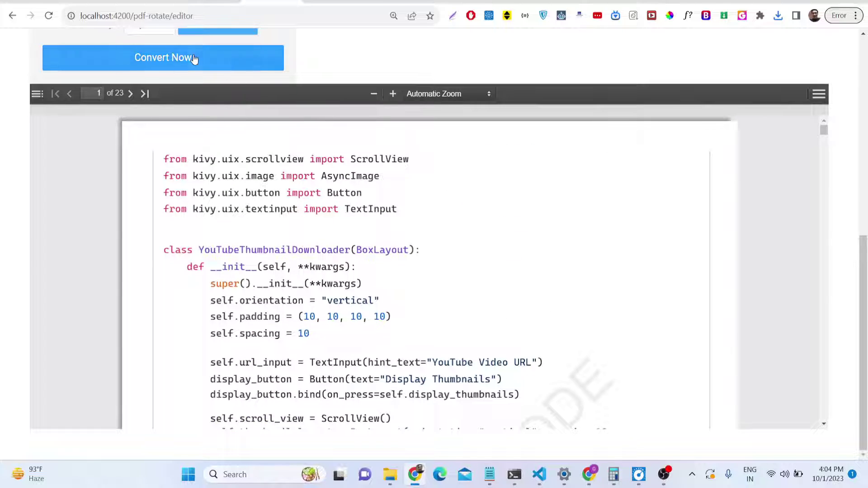
{"action": "left_click", "coordinate": [777, 17]}
{"action": "left_click", "coordinate": [664, 64]}
{"action": "scroll", "coordinate": [565, 186], "scroll_direction": "down", "scroll_amount": 20}
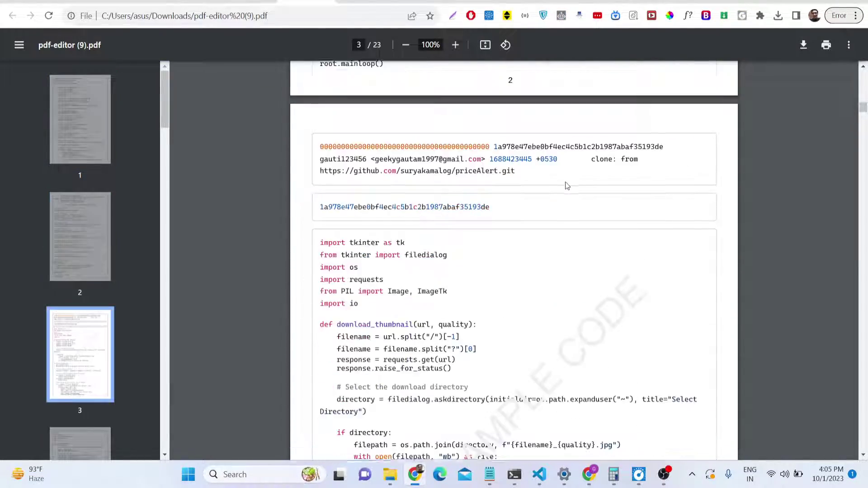
{"action": "scroll", "coordinate": [566, 186], "scroll_direction": "down", "scroll_amount": 20}
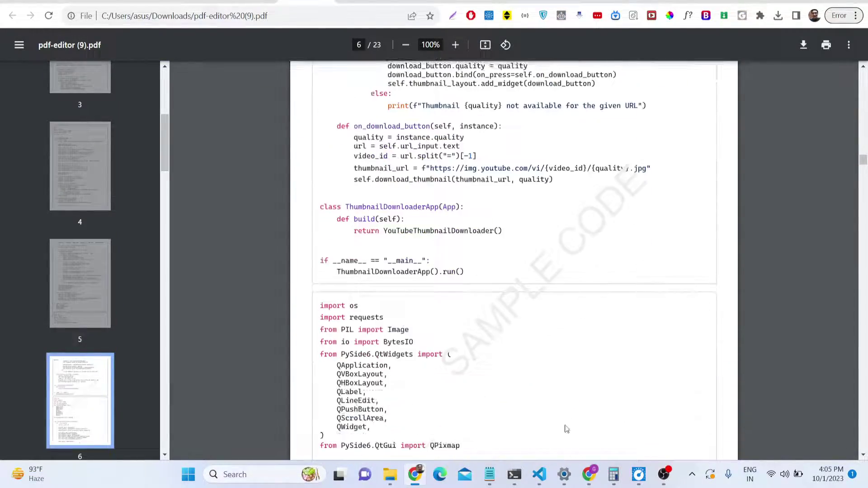
- Bring package.json forward in VS Code and look over its dependencies, including pdf-lib ^1.9.0
{"action": "mouse_move", "coordinate": [548, 484]}
{"action": "left_click", "coordinate": [453, 446]}
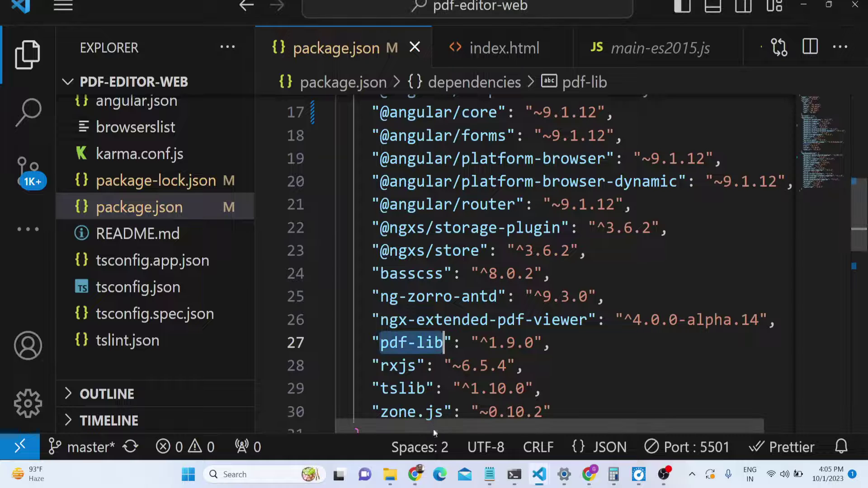
{"action": "scroll", "coordinate": [174, 246], "scroll_direction": "up", "scroll_amount": 3}
{"action": "scroll", "coordinate": [176, 240], "scroll_direction": "down", "scroll_amount": 3}
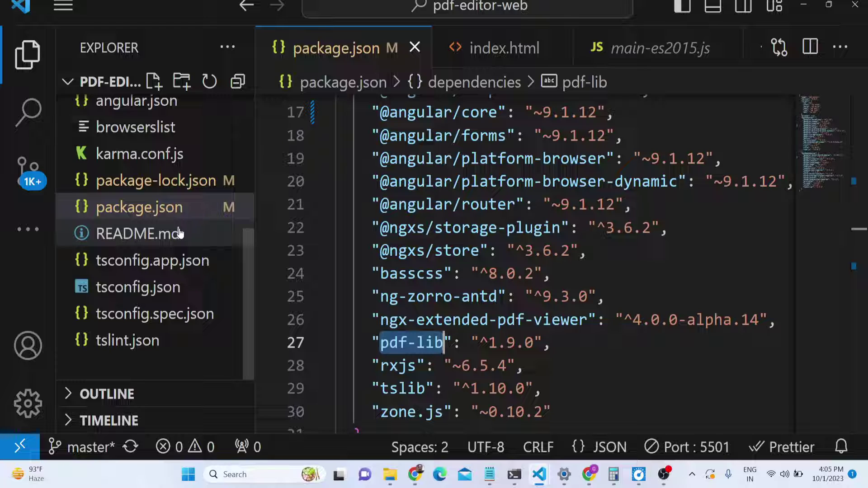
{"action": "scroll", "coordinate": [180, 233], "scroll_direction": "up", "scroll_amount": 3}
{"action": "scroll", "coordinate": [180, 233], "scroll_direction": "down", "scroll_amount": 3}
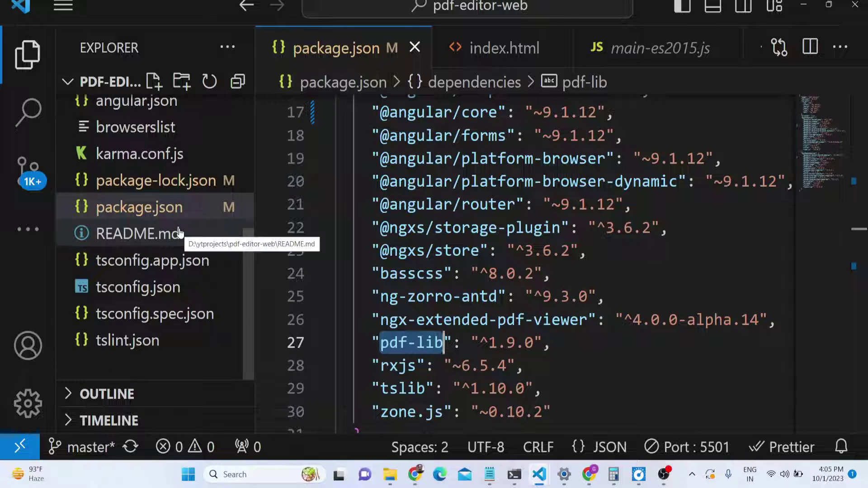
- Highlight the localhost:4200 address and Compiled successfully output in the terminal, then return to Chrome
{"action": "mouse_move", "coordinate": [513, 474]}
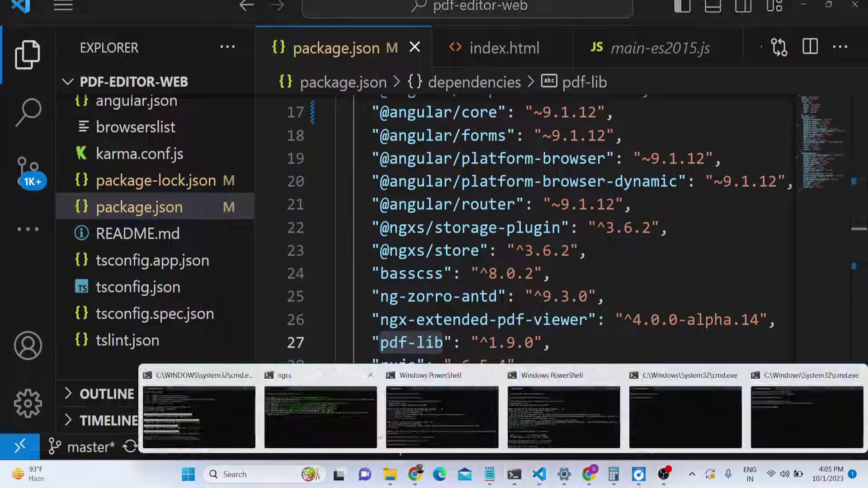
{"action": "left_click", "coordinate": [316, 434]}
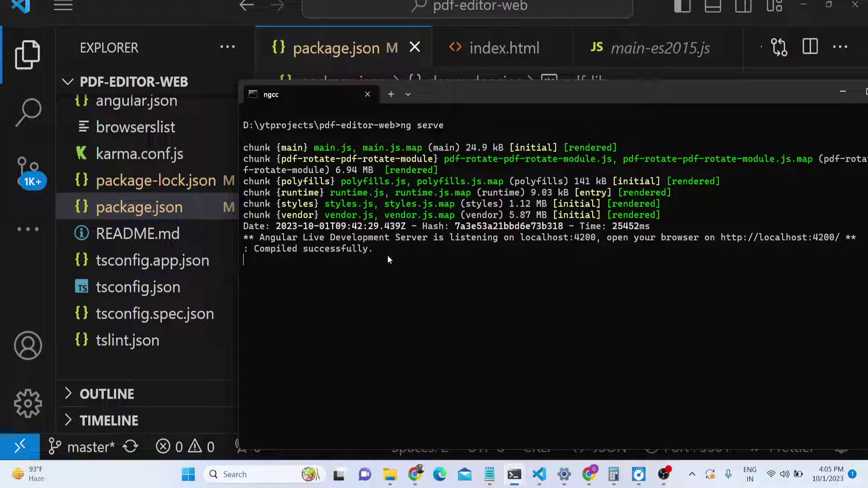
{"action": "left_click_drag", "start_coordinate": [600, 238], "coordinate": [553, 241]}
{"action": "left_click_drag", "start_coordinate": [400, 250], "coordinate": [319, 181]}
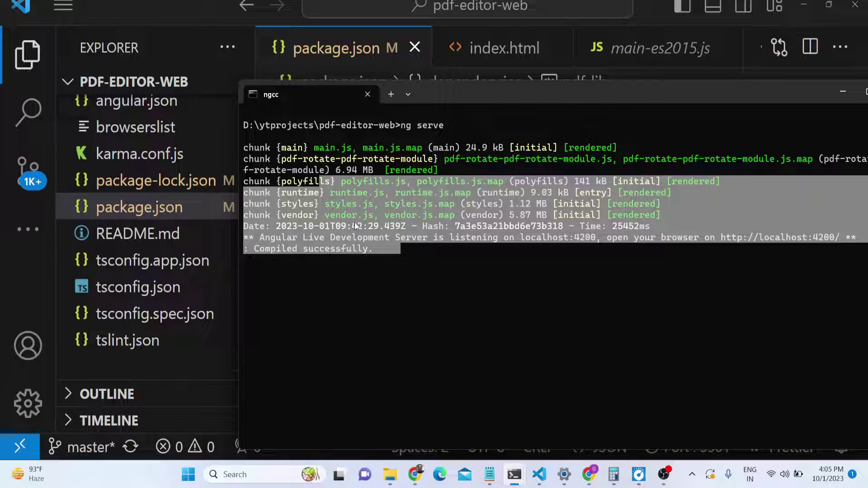
{"action": "left_click", "coordinate": [840, 93]}
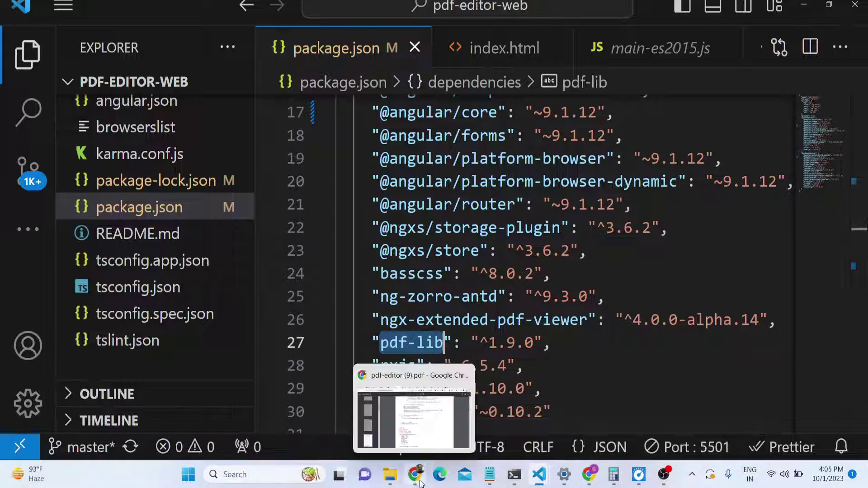
{"action": "left_click", "coordinate": [420, 482]}
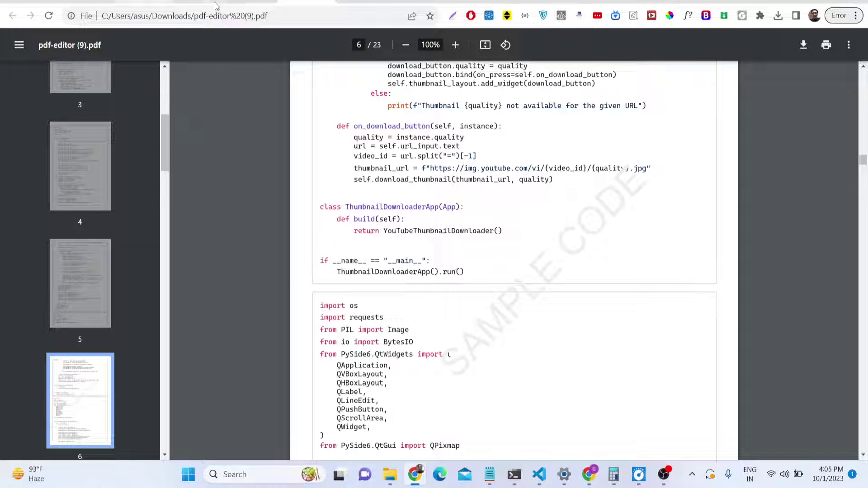